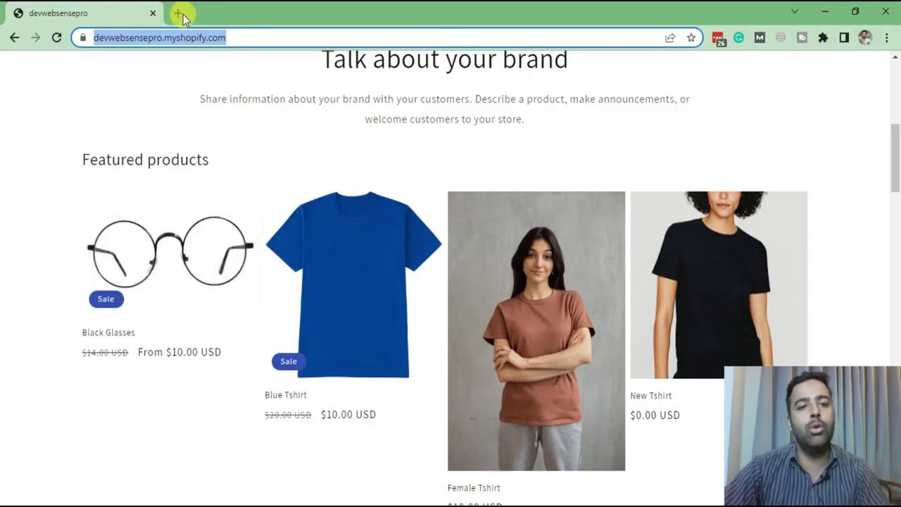
Go to devwebsensepro.myshopify.com/admin in a new browser tab and open the current Dawn theme for customizing
left_click(178, 13)
type("https://devwebsensepro.myshopify.com/")
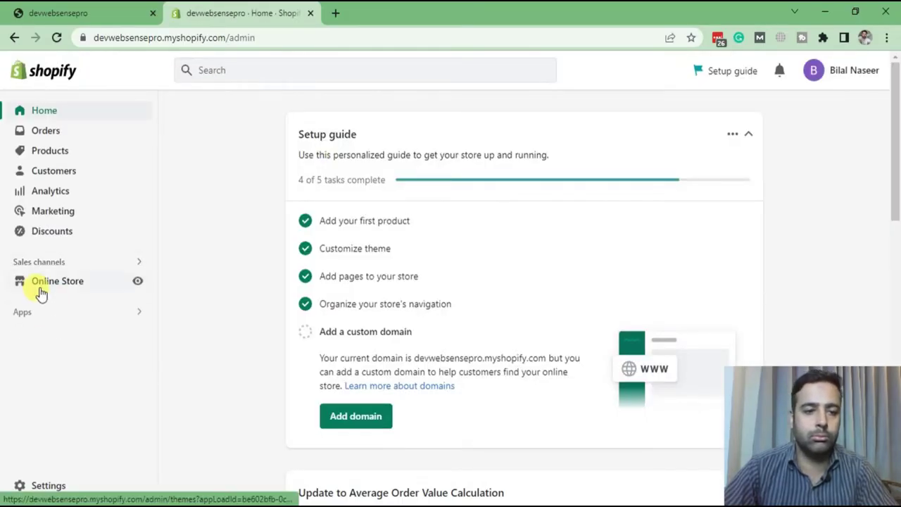
left_click(49, 280)
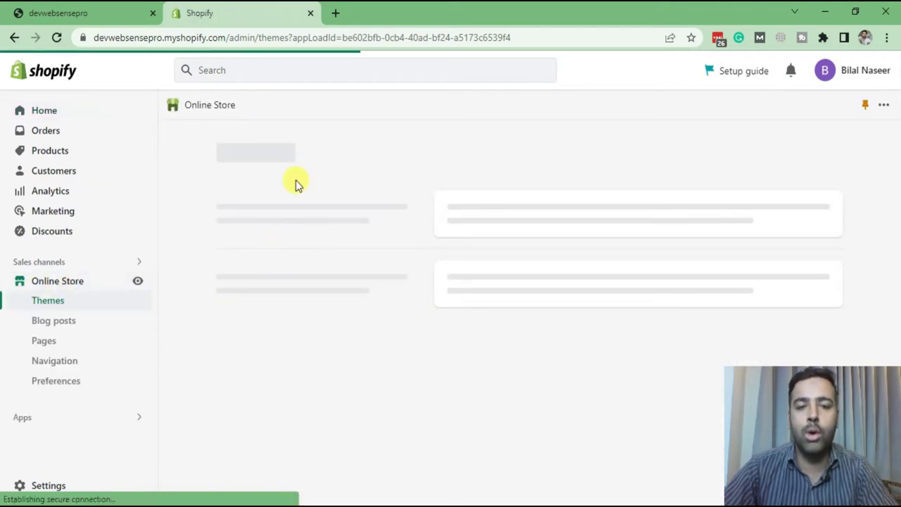
scroll(460, 179, "down", 3)
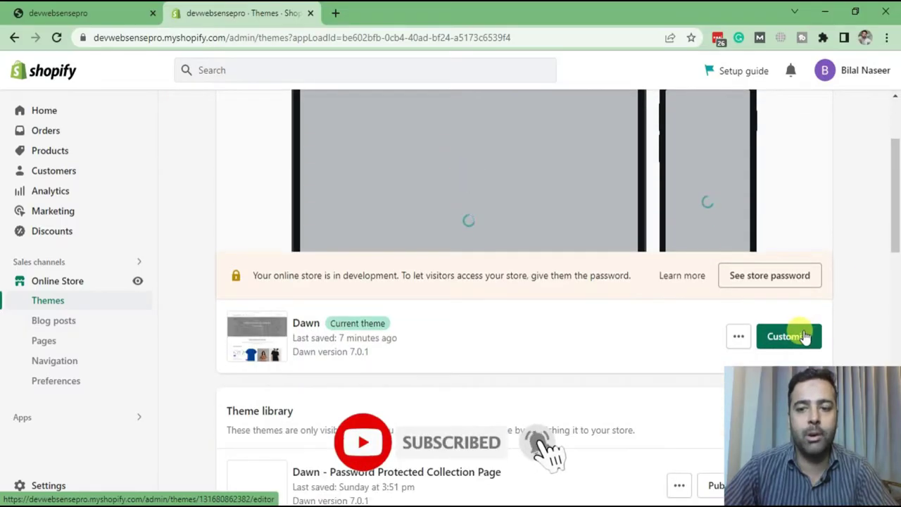
left_click(805, 337)
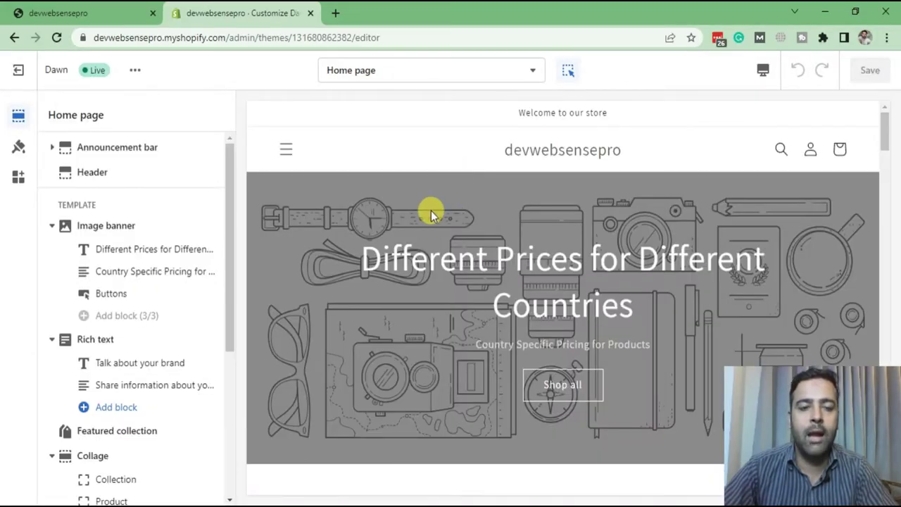
Enable the country/region selector in the home page footer, save the theme and exit the theme editor
scroll(452, 240, "down", 15)
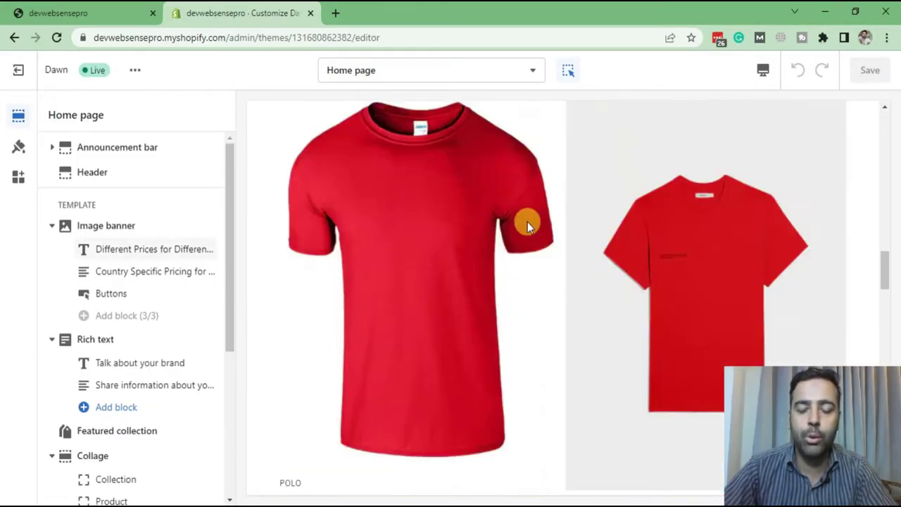
scroll(527, 225, "down", 10)
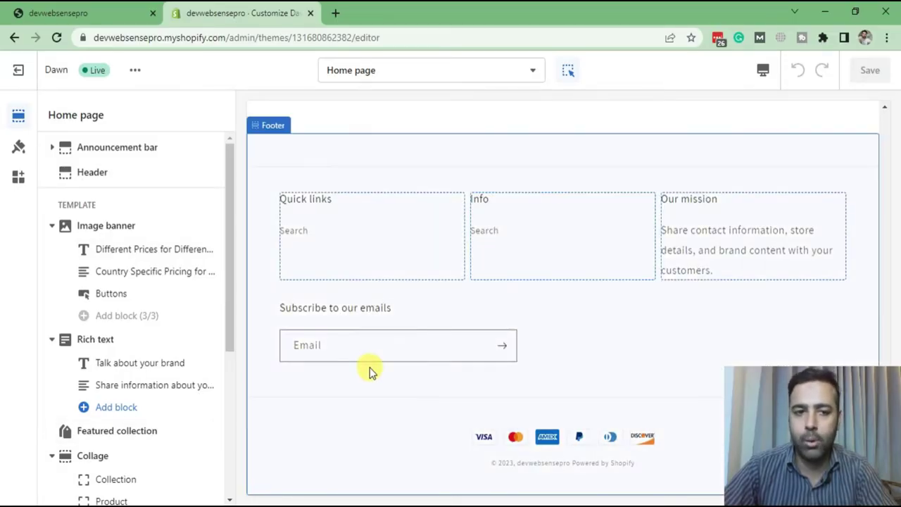
scroll(127, 260, "down", 4)
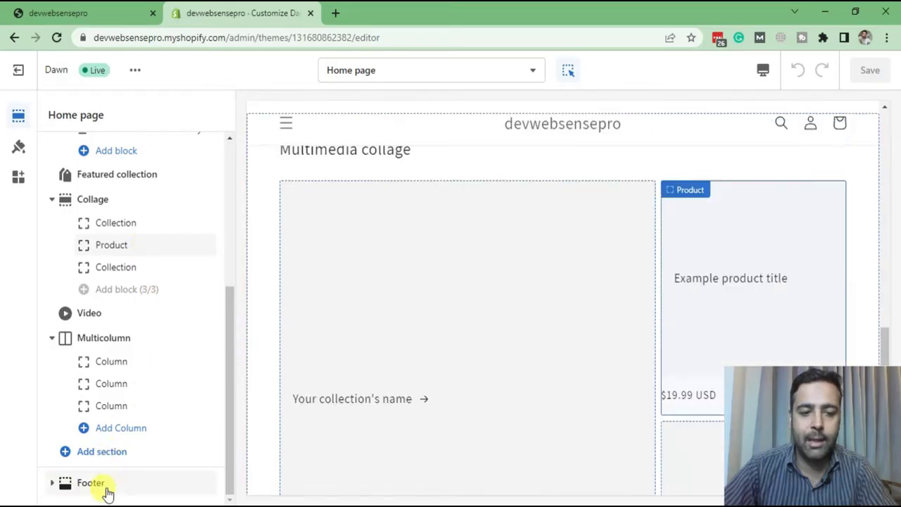
left_click(105, 489)
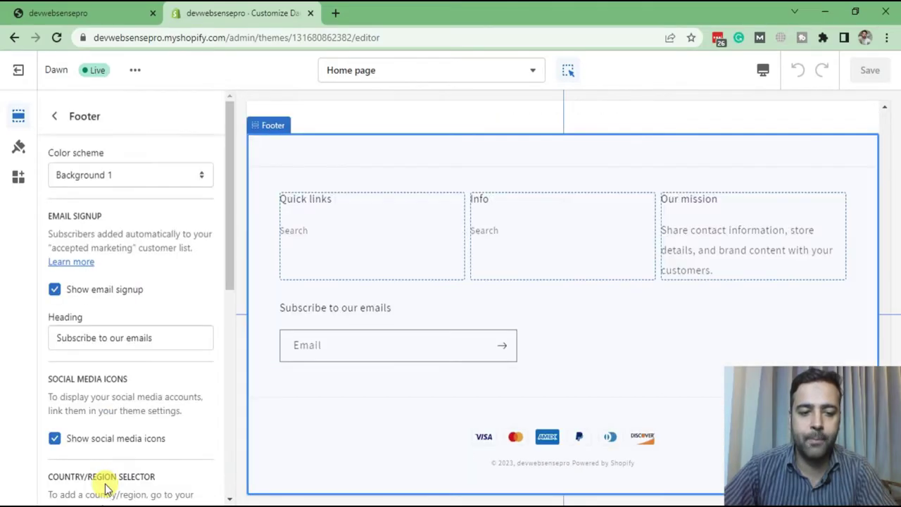
scroll(151, 248, "down", 4)
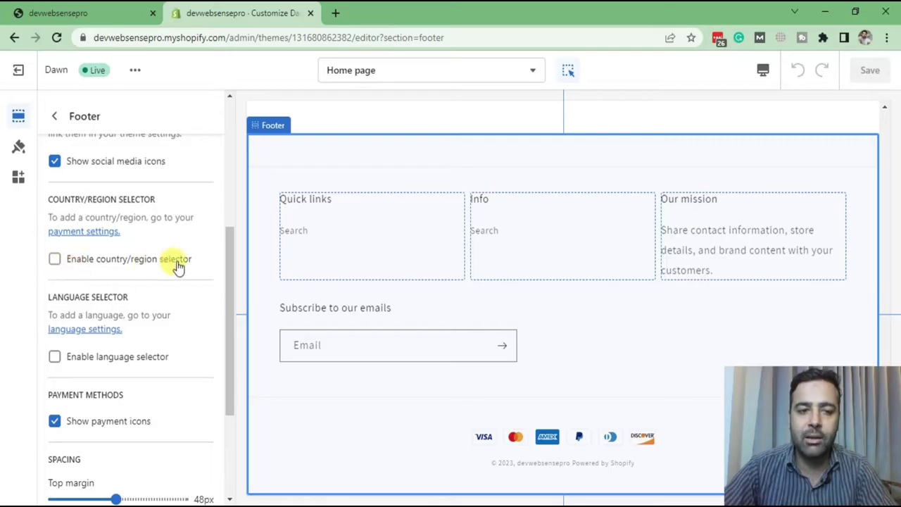
left_click(54, 261)
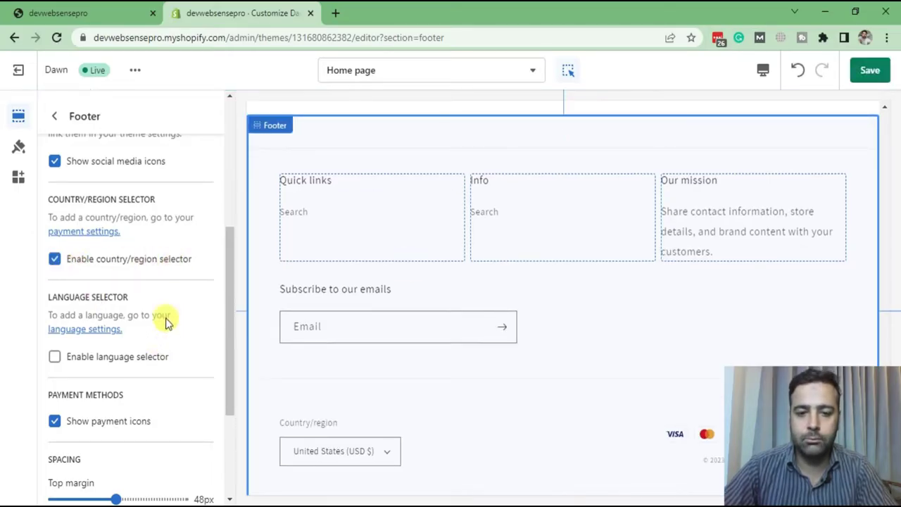
left_click(867, 72)
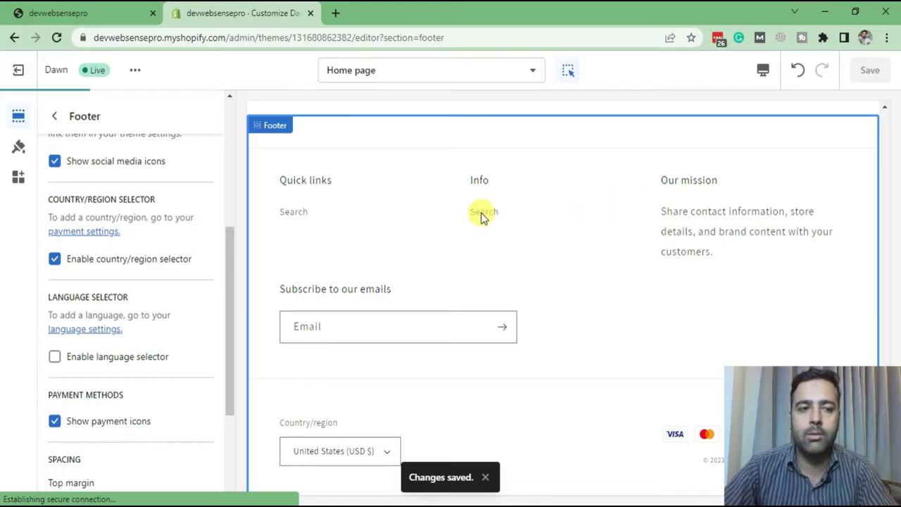
left_click(18, 75)
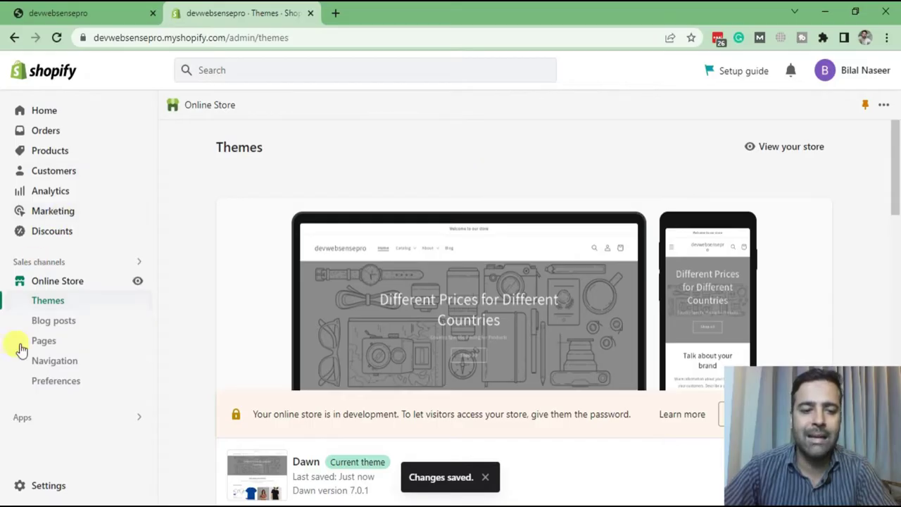
Open the store's Markets settings and check which country is the primary market
left_click(24, 486)
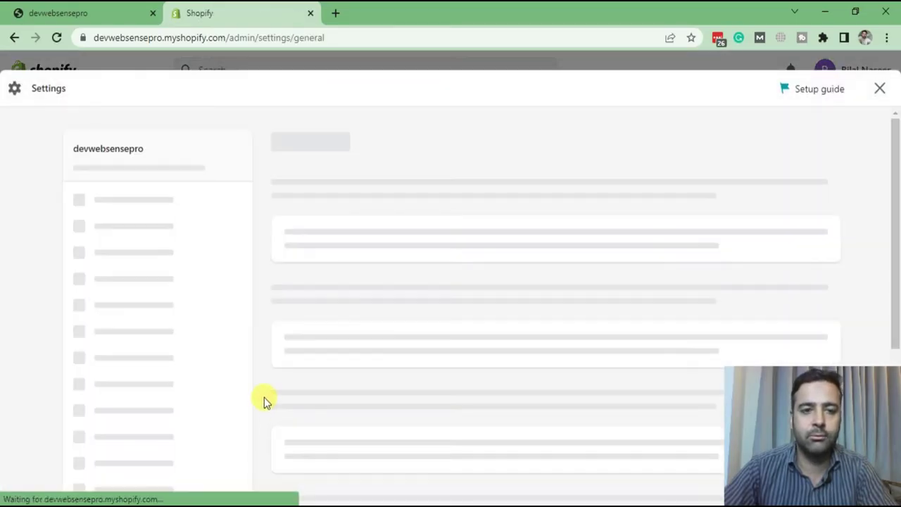
scroll(547, 145, "down", 2)
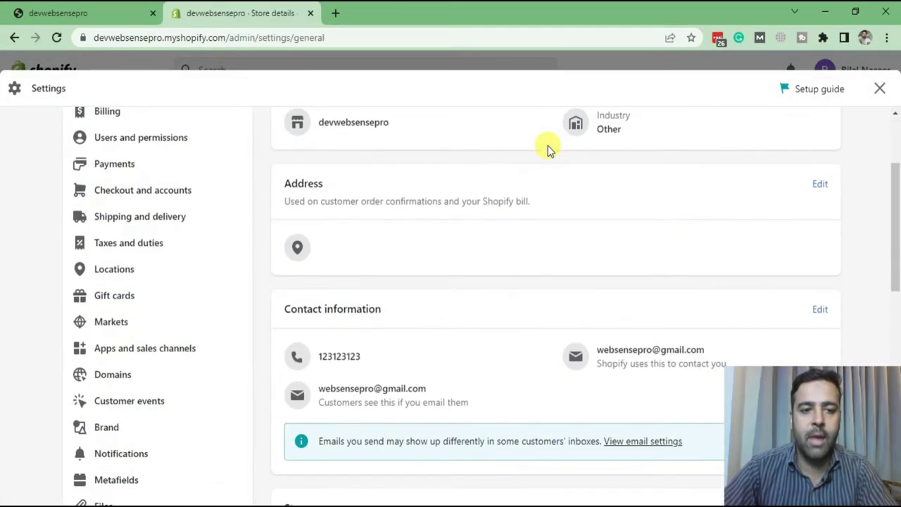
left_click(150, 330)
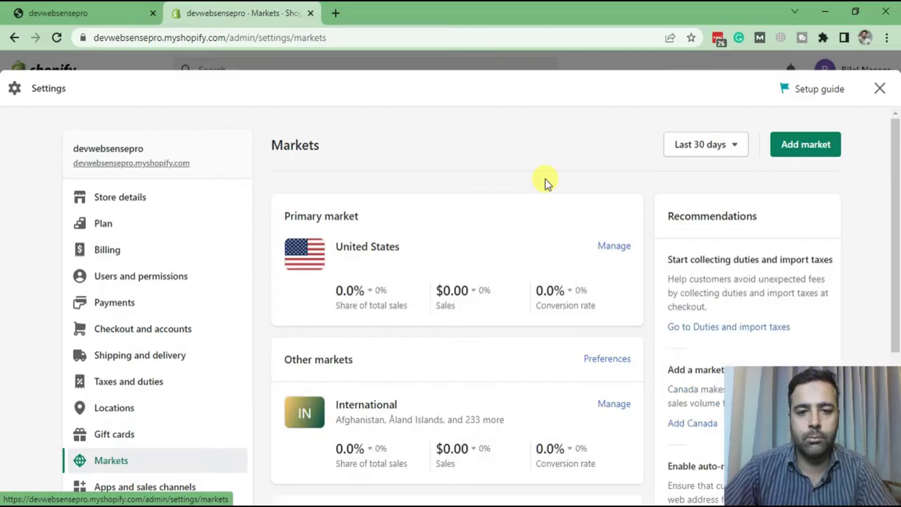
scroll(581, 233, "down", 2)
scroll(581, 233, "up", 2)
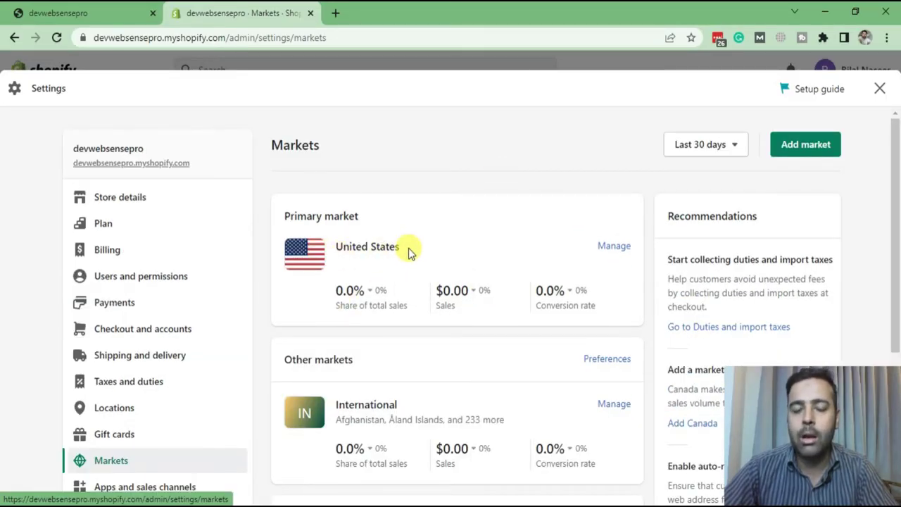
left_click_drag(408, 250, 325, 250)
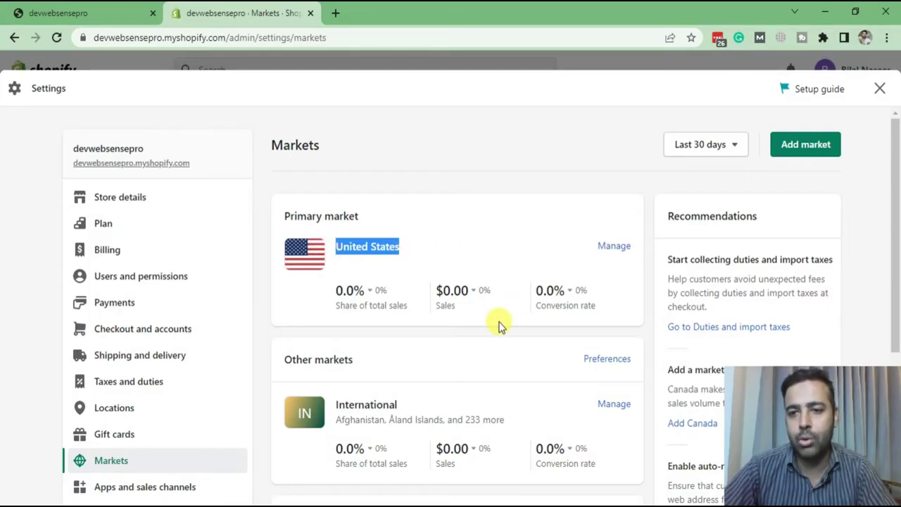
left_click(601, 203)
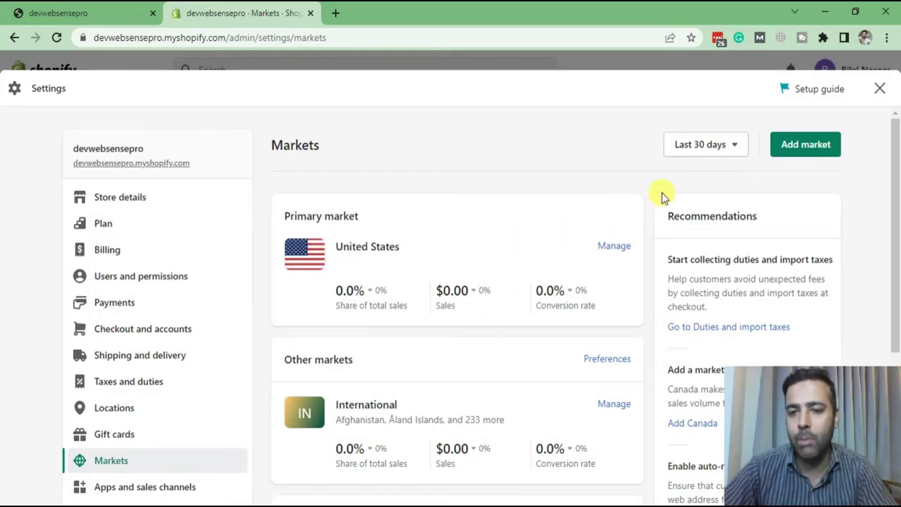
Start a new market and name it Europe
left_click(789, 155)
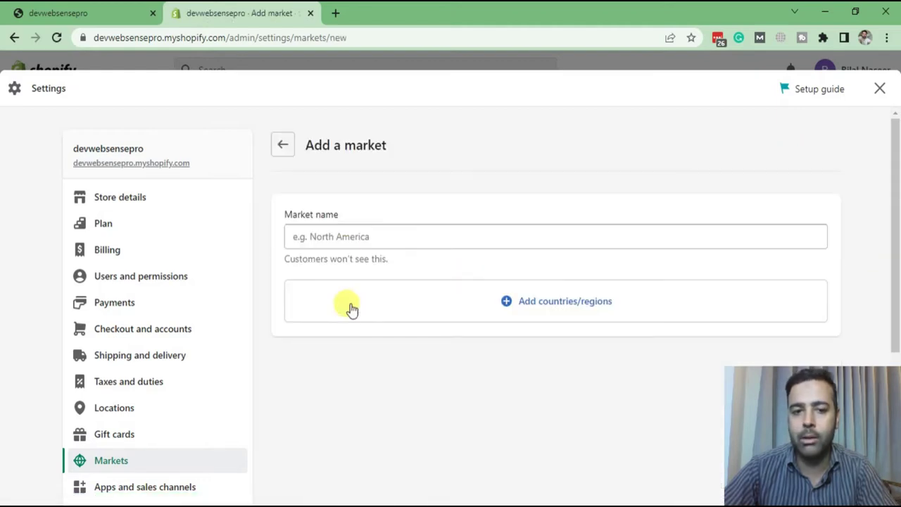
left_click(352, 236)
type("Ep")
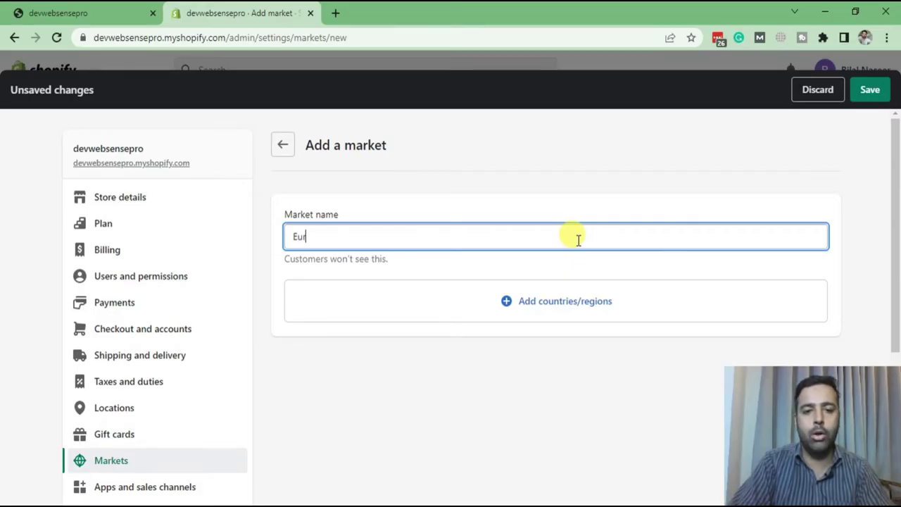
Add France as the new market's country and save the market
left_click(568, 303)
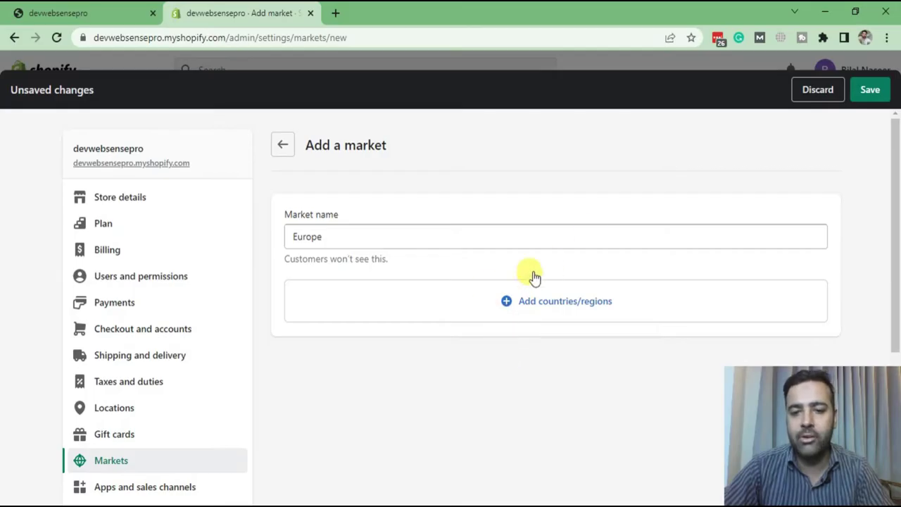
left_click(499, 304)
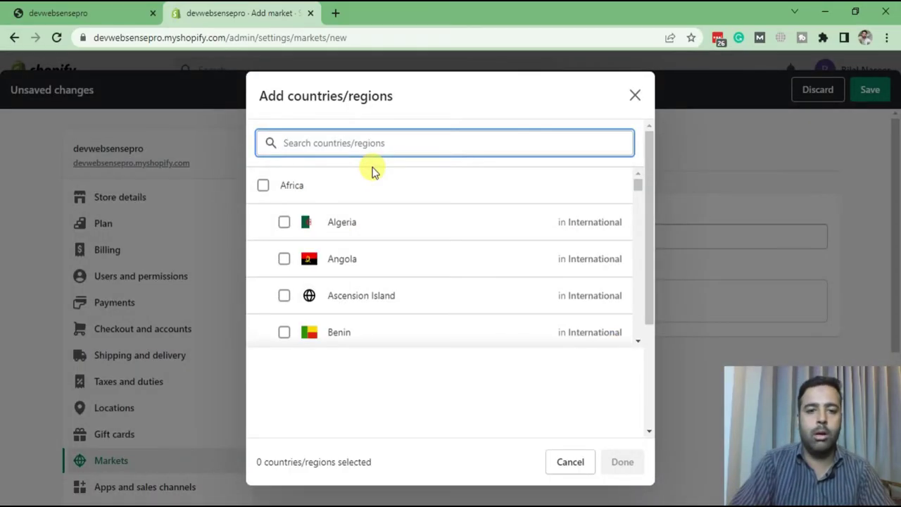
type("France")
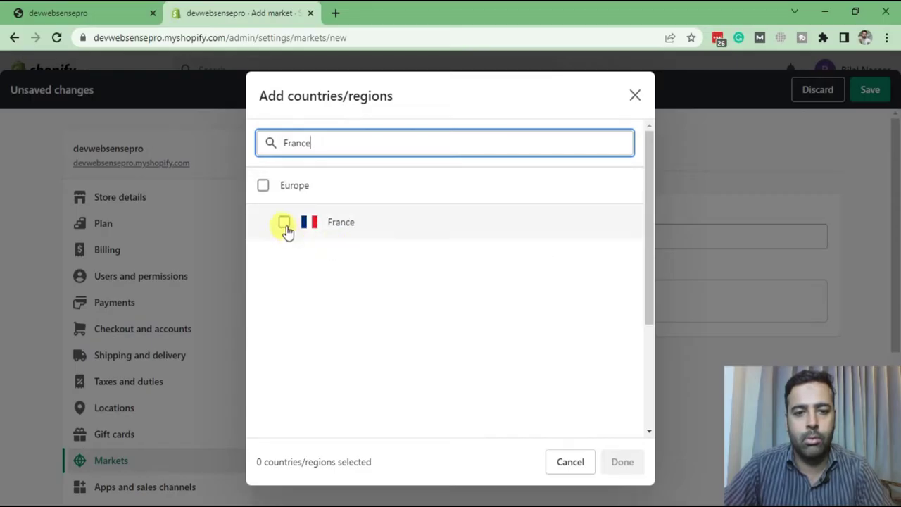
left_click(284, 224)
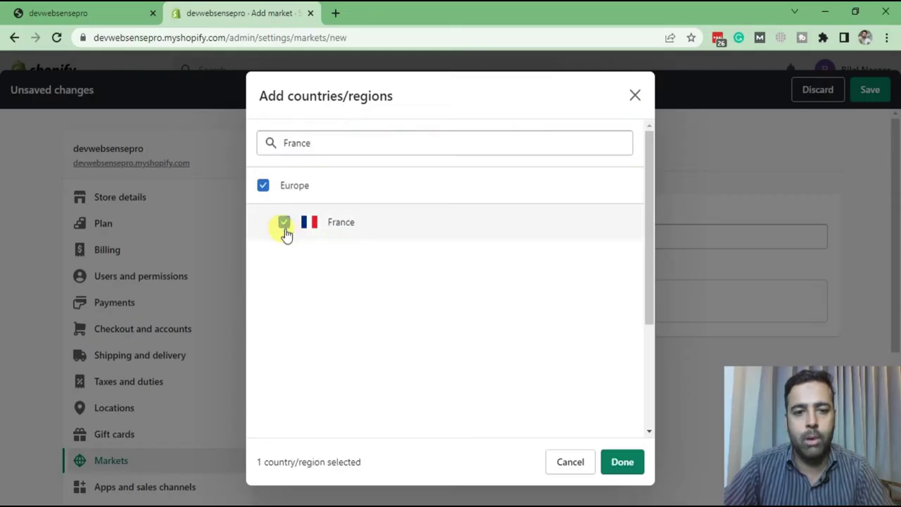
left_click(622, 462)
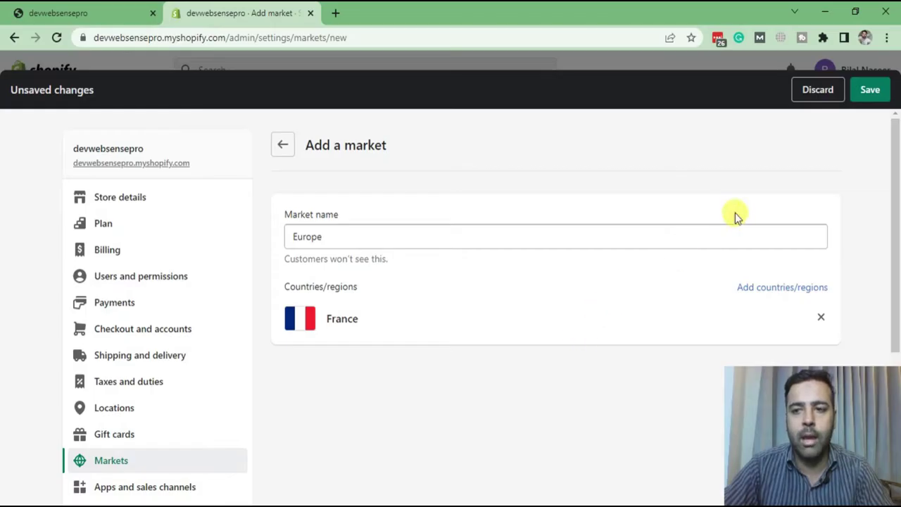
left_click(867, 91)
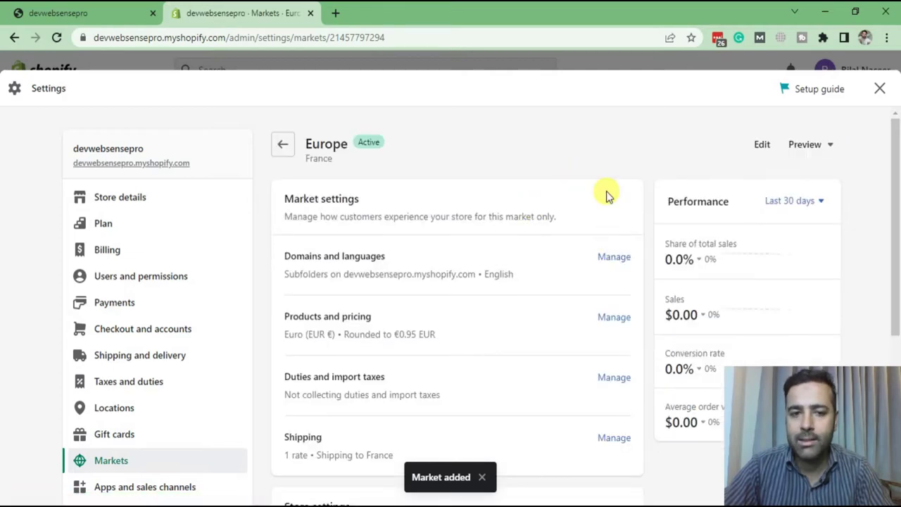
Review the Europe market's settings, including products and pricing, duties and import taxes, and the store settings
scroll(493, 216, "down", 2)
scroll(479, 232, "down", 2)
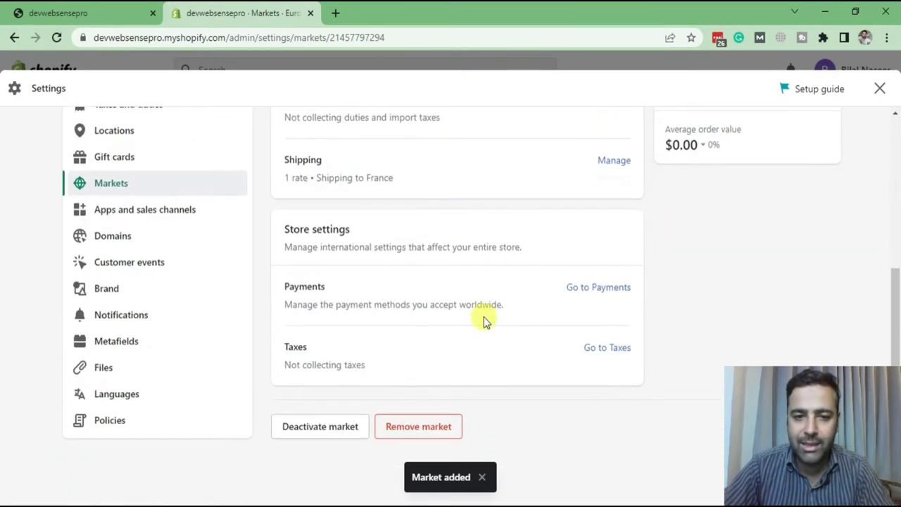
scroll(447, 257, "up", 4)
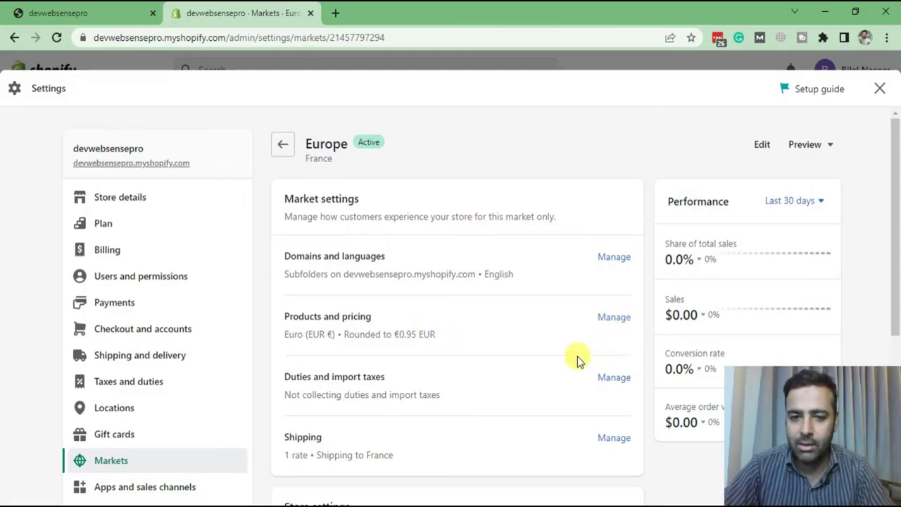
left_click_drag(413, 328, 274, 316)
left_click(549, 328)
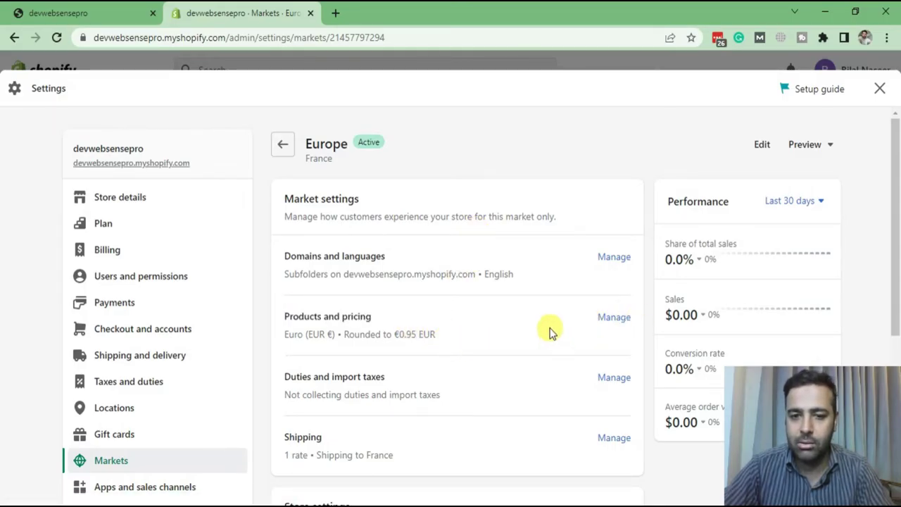
left_click_drag(288, 375, 426, 368)
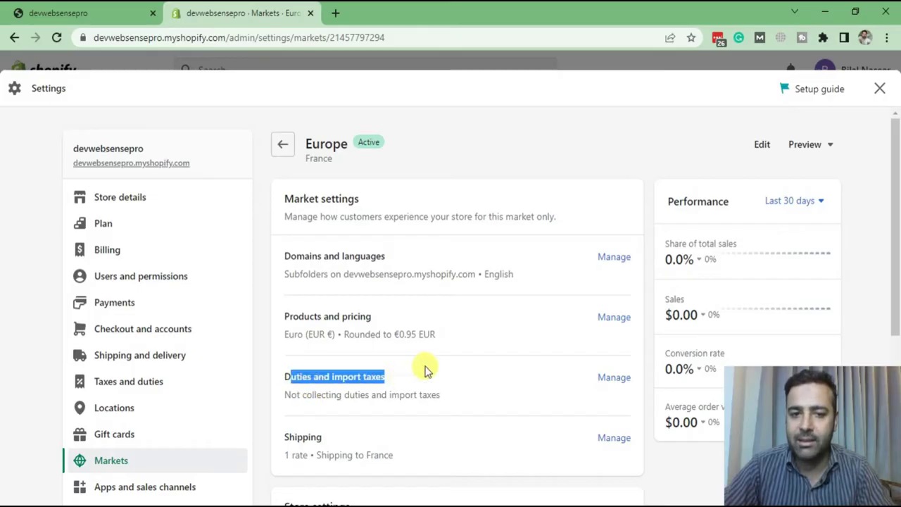
left_click(478, 294)
scroll(485, 274, "down", 2)
scroll(488, 261, "up", 2)
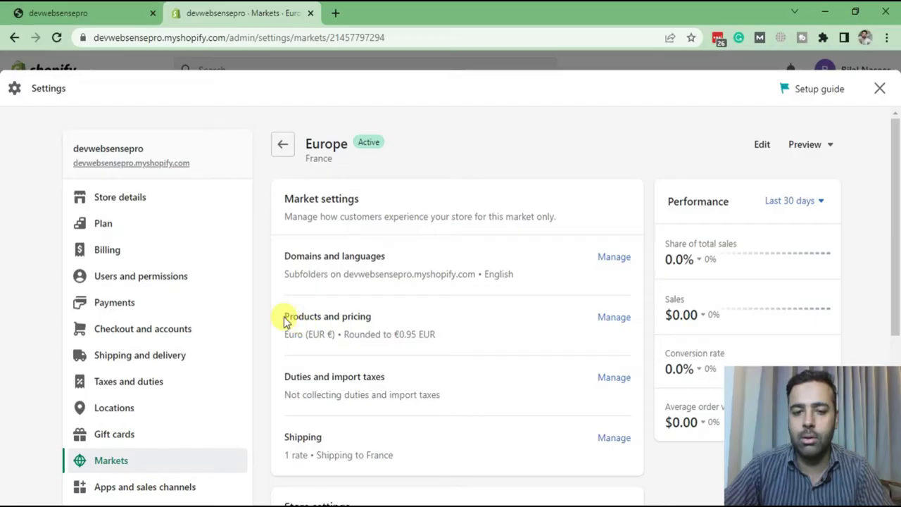
Open the Europe market's products and pricing settings and examine the prices of the listed products
left_click_drag(284, 318, 373, 316)
left_click(614, 318)
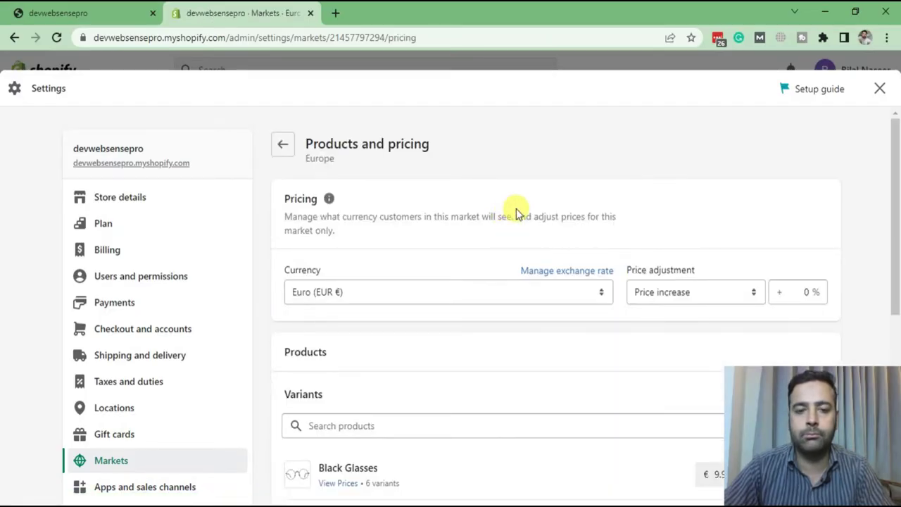
scroll(517, 187, "down", 2)
scroll(563, 204, "down", 2)
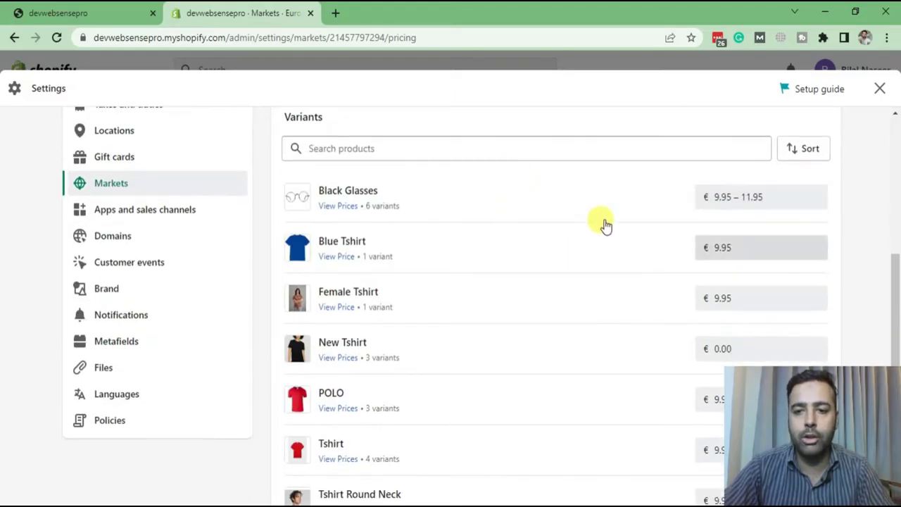
scroll(535, 253, "down", 2)
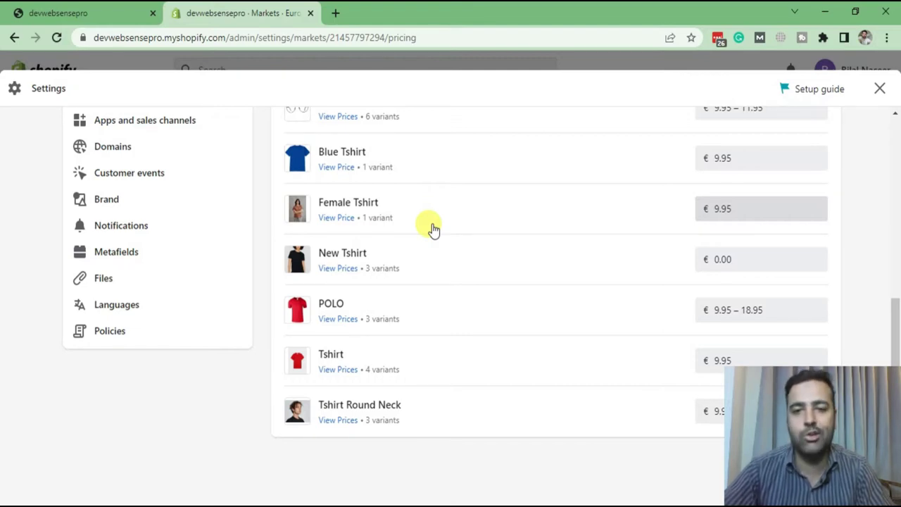
scroll(563, 225, "up", 2)
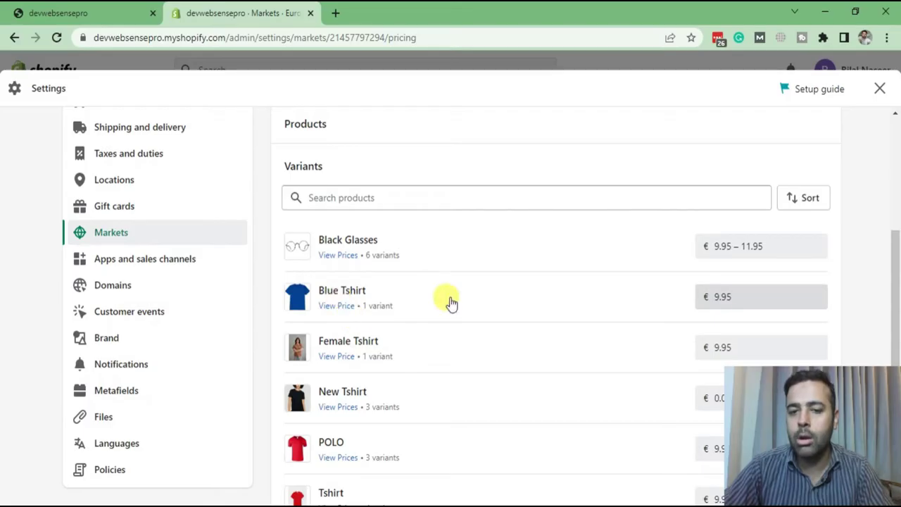
Set the Blue Tshirt's fixed price in the Europe market to €15.00 and save the change
left_click(747, 298)
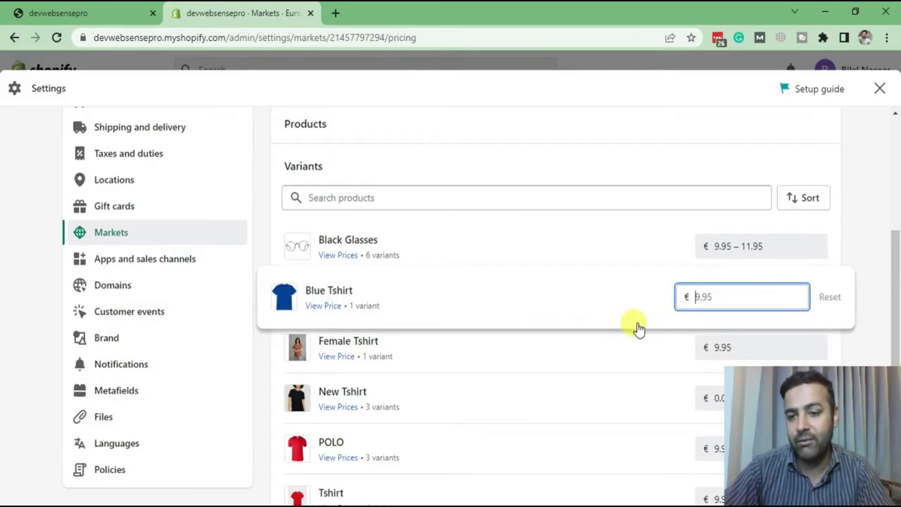
left_click(878, 274)
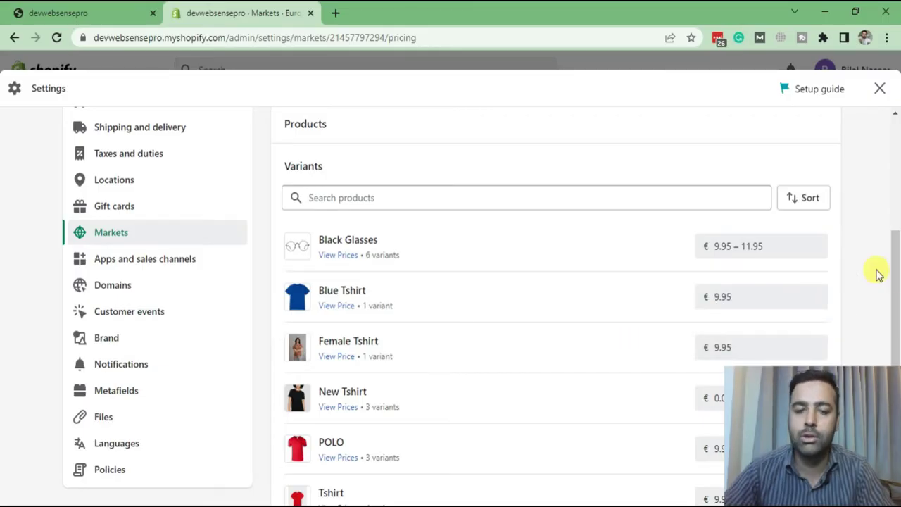
left_click(791, 297)
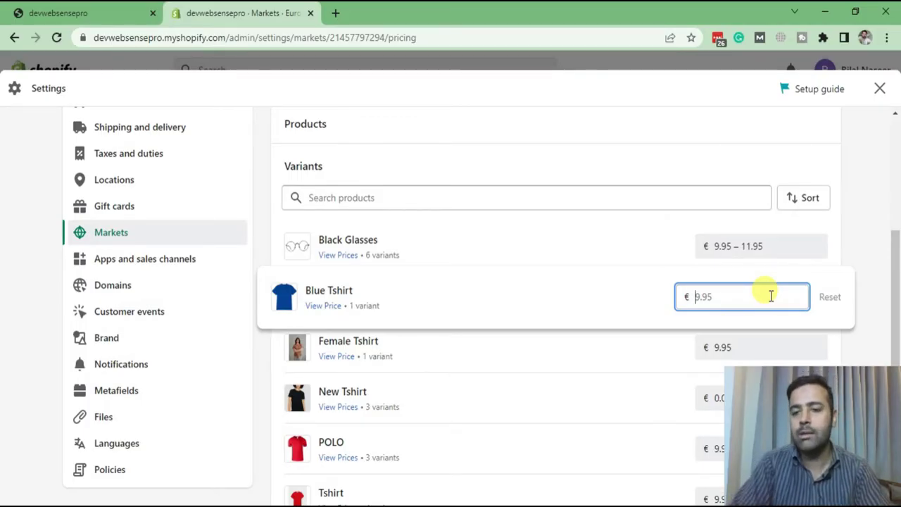
type("15.00")
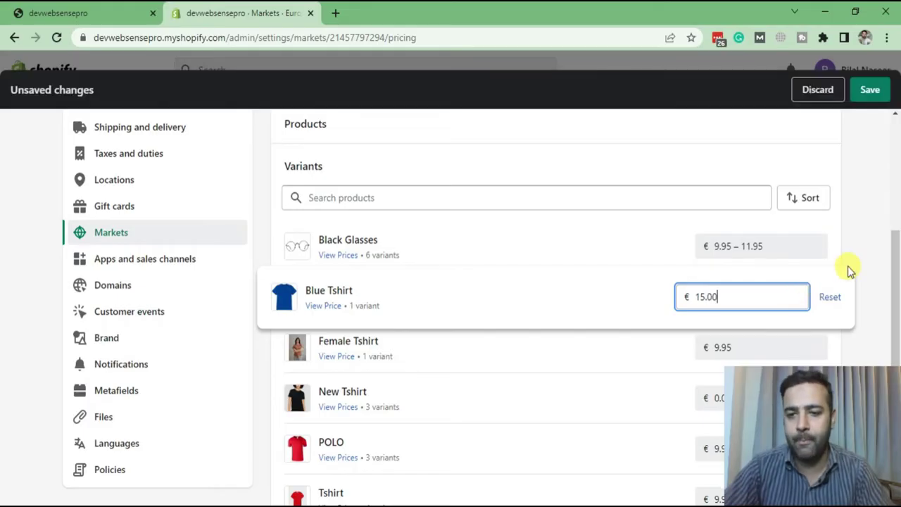
left_click(868, 89)
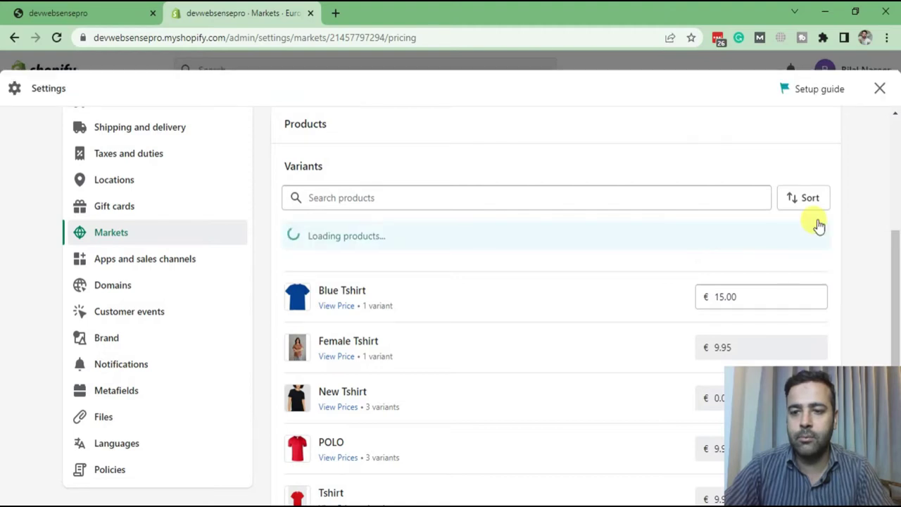
Reload the storefront, find the Blue Tshirt among the listed products and open its product page
left_click(30, 14)
left_click(57, 39)
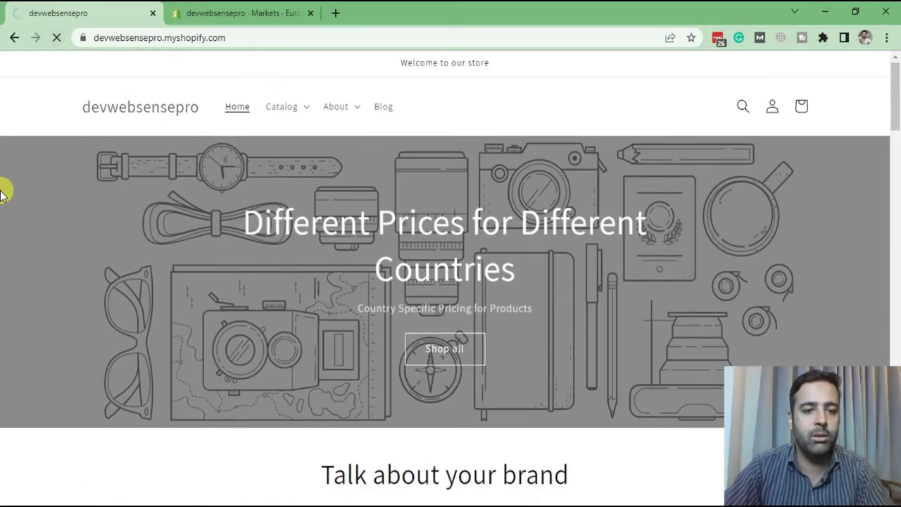
scroll(2, 159, "down", 5)
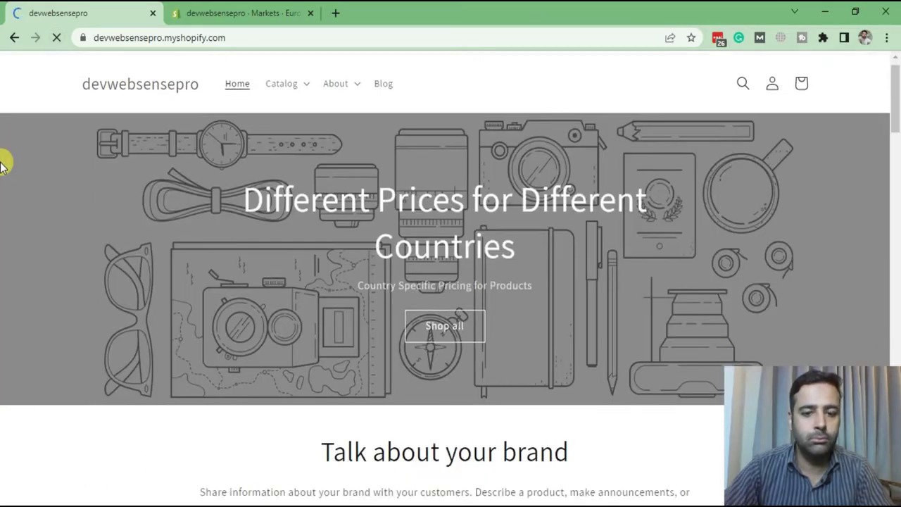
scroll(1, 153, "down", 3)
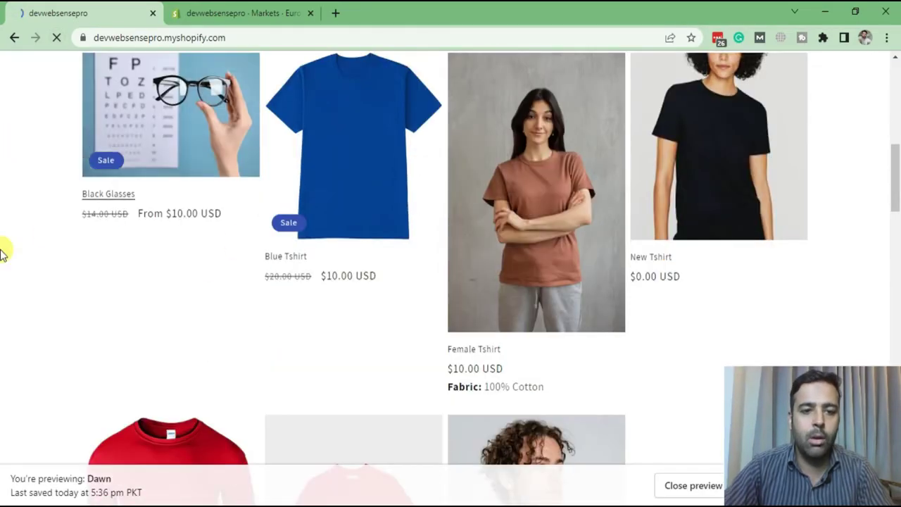
left_click(236, 14)
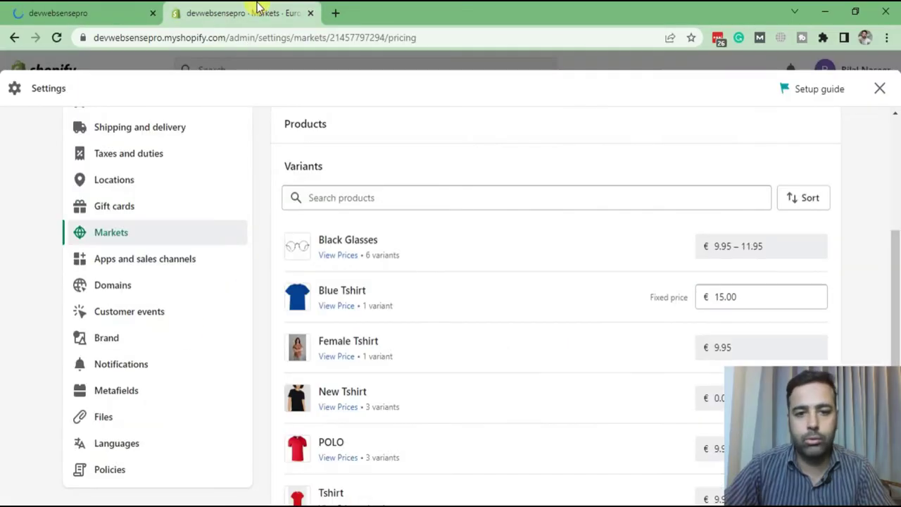
left_click(341, 303)
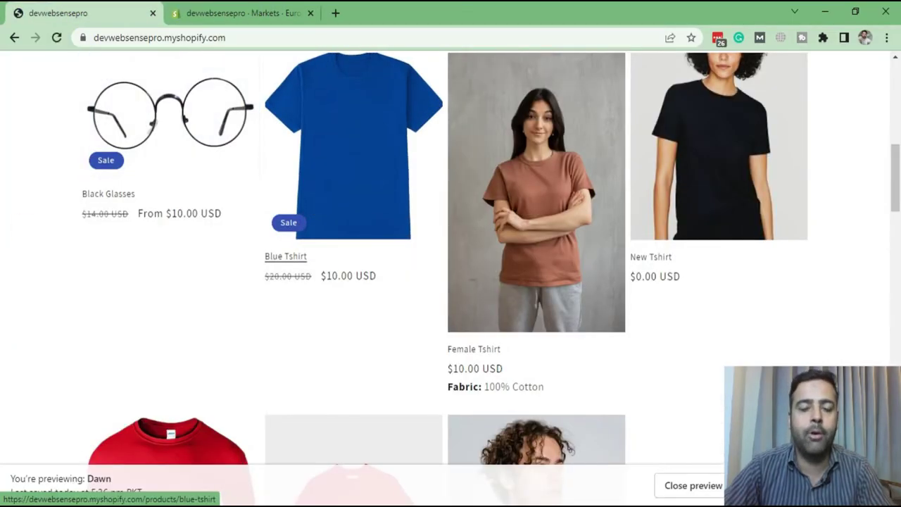
left_click(285, 256)
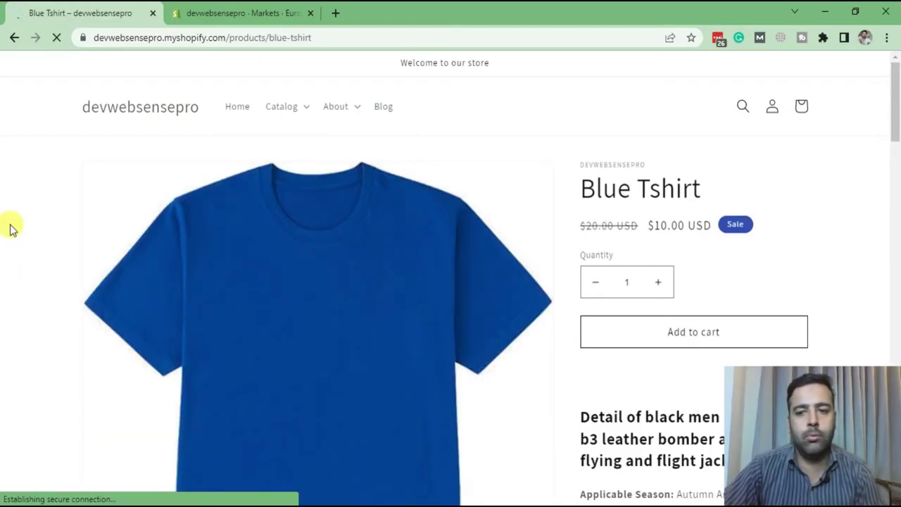
Switch the storefront's country/region to France (EUR €) from the Blue Tshirt page
scroll(10, 228, "down", 15)
scroll(9, 227, "up", 15)
left_click(278, 285)
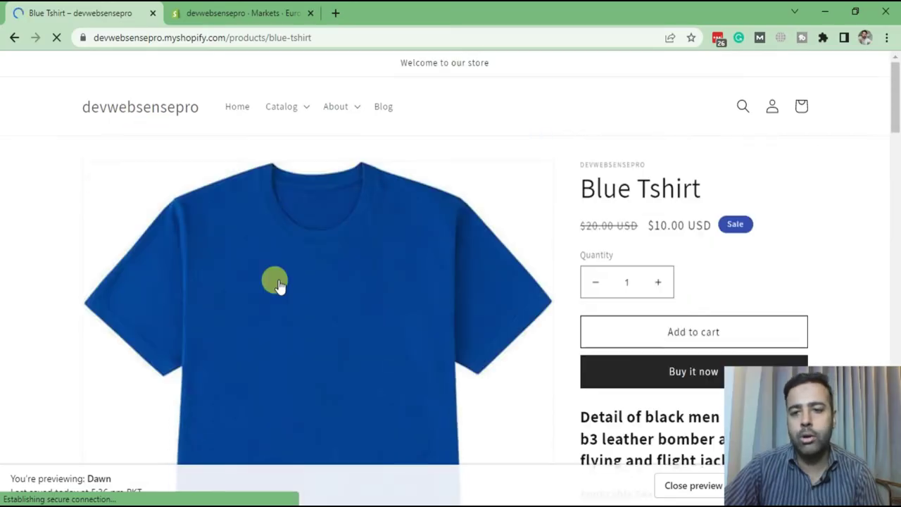
scroll(505, 240, "down", 15)
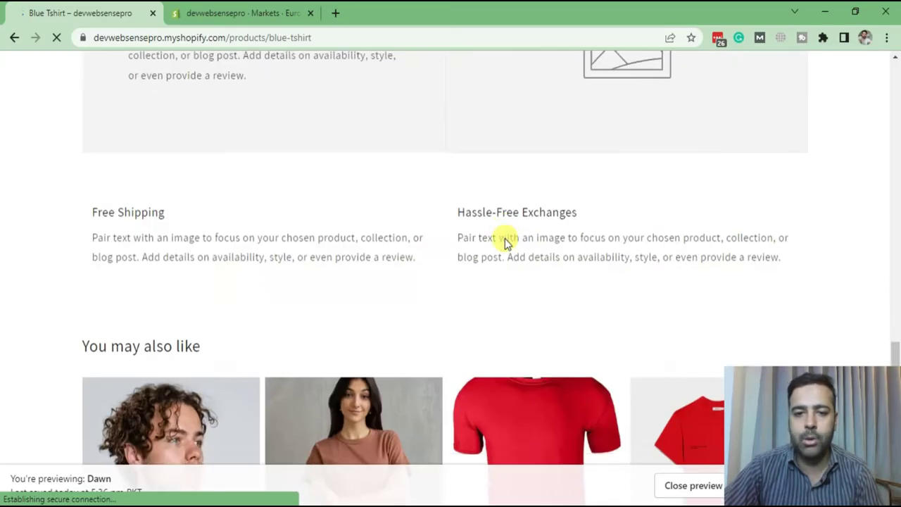
scroll(505, 237, "down", 8)
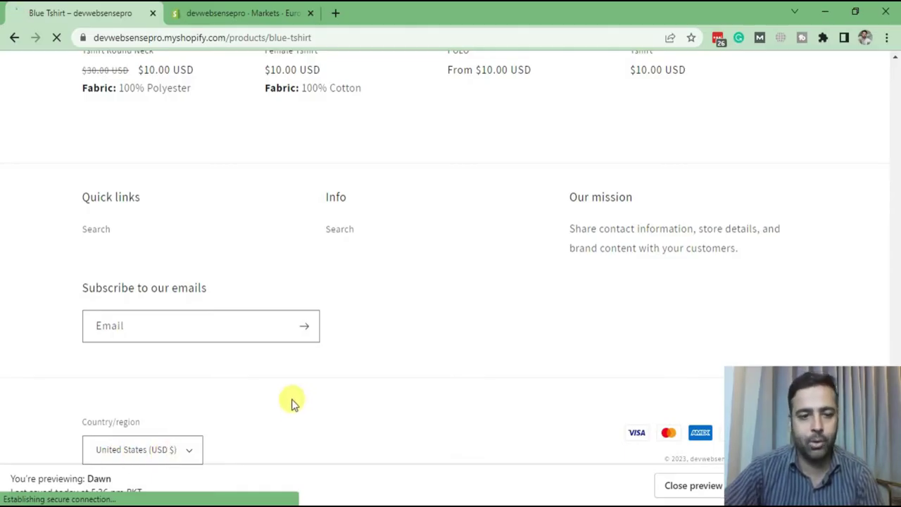
left_click(186, 455)
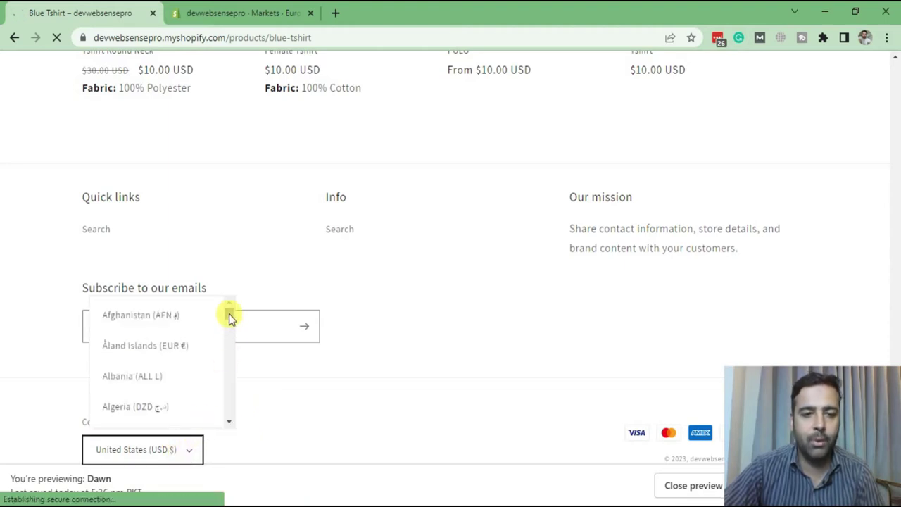
left_click_drag(227, 312, 228, 348)
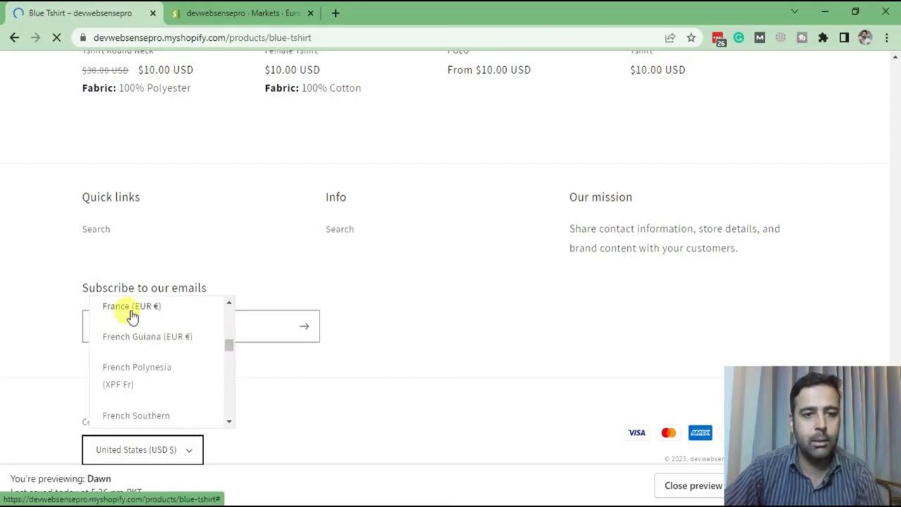
left_click(105, 311)
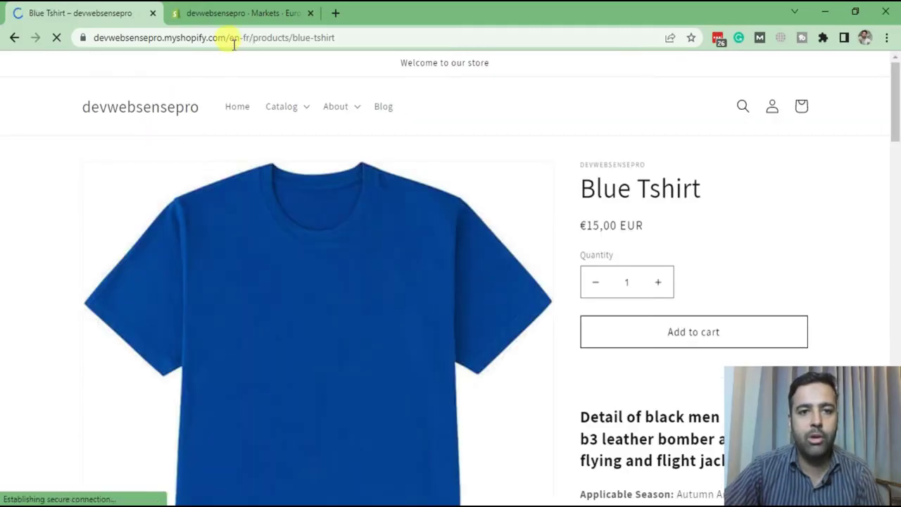
Check the country code in the Blue Tshirt page's URL and the price displayed for France
left_click_drag(228, 38, 246, 38)
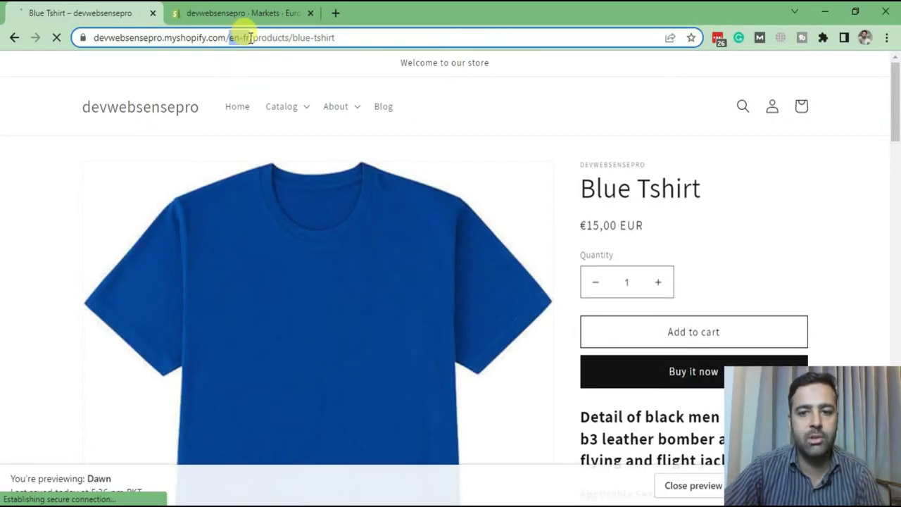
left_click(665, 241)
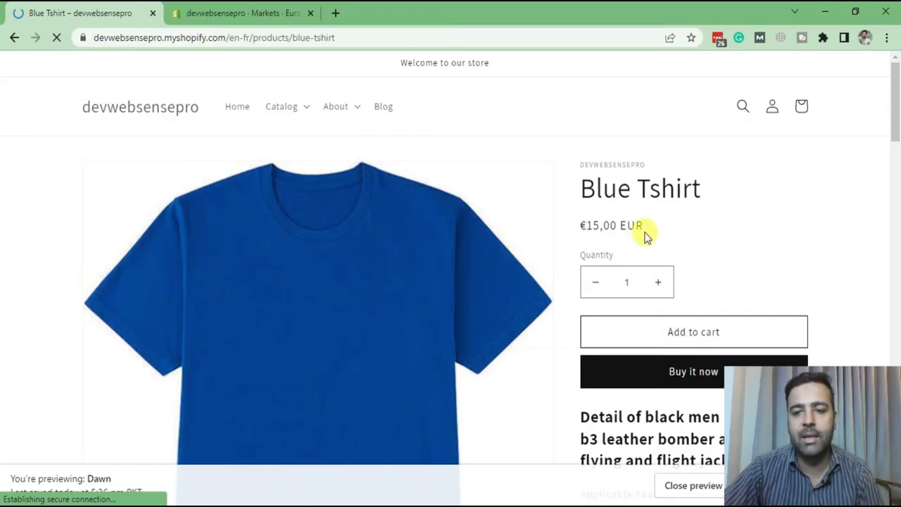
left_click_drag(646, 231, 578, 229)
left_click(588, 229)
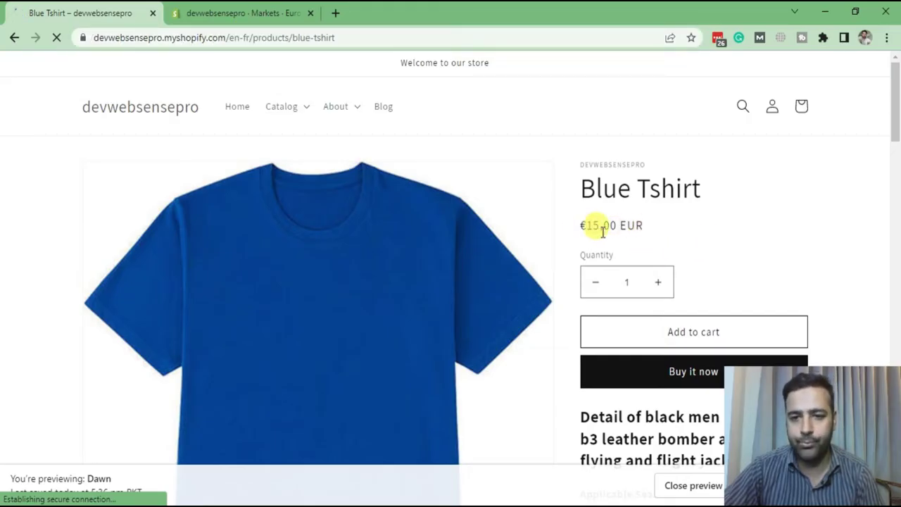
left_click_drag(655, 232, 587, 225)
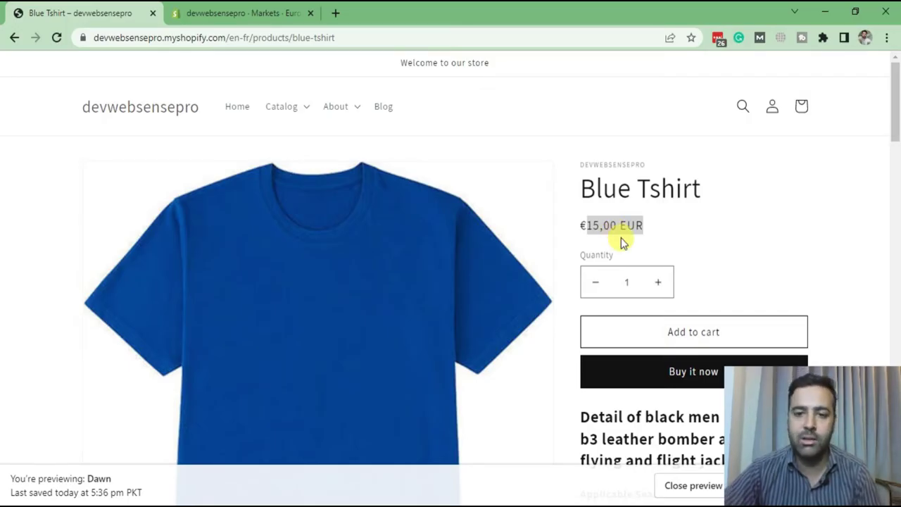
left_click(671, 237)
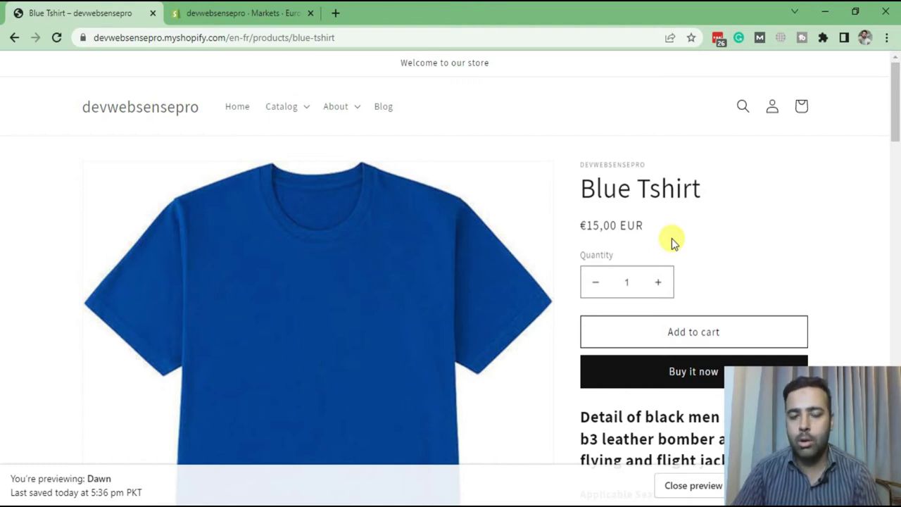
Return to the Europe market's pricing settings and examine the product prices, including the Black Glasses price field that covers all its variants
left_click(247, 12)
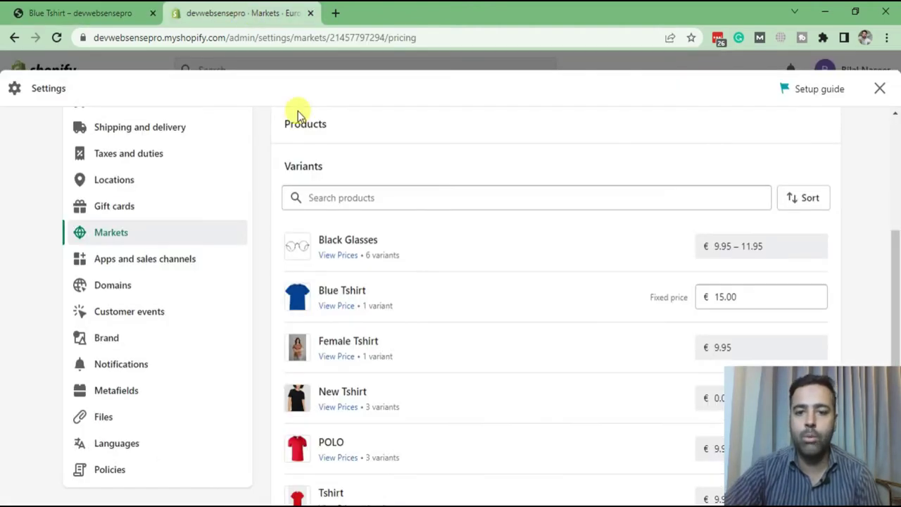
scroll(639, 233, "down", 2)
scroll(734, 211, "up", 2)
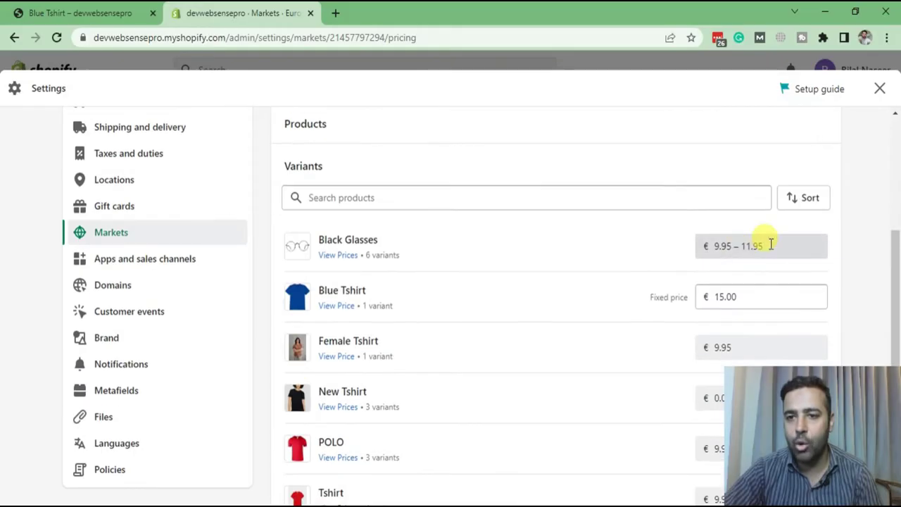
left_click(758, 244)
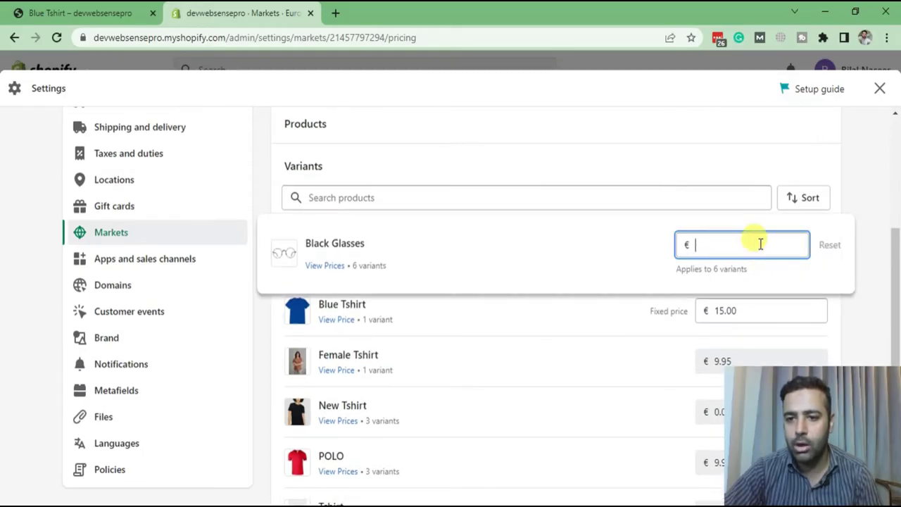
left_click(711, 277)
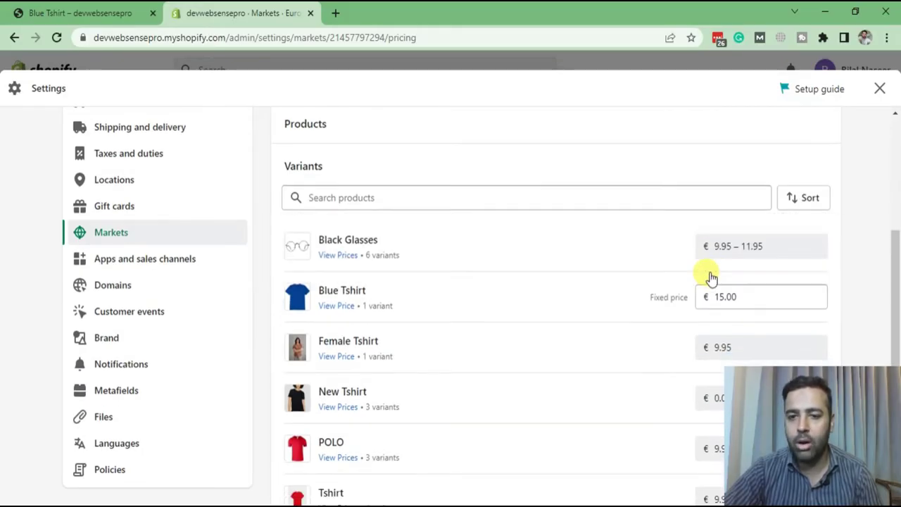
scroll(806, 257, "down", 2)
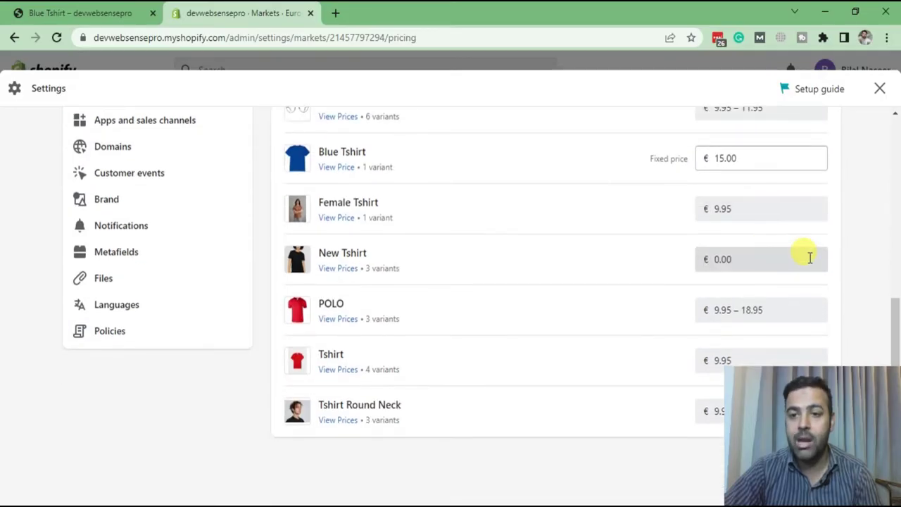
scroll(807, 257, "up", 4)
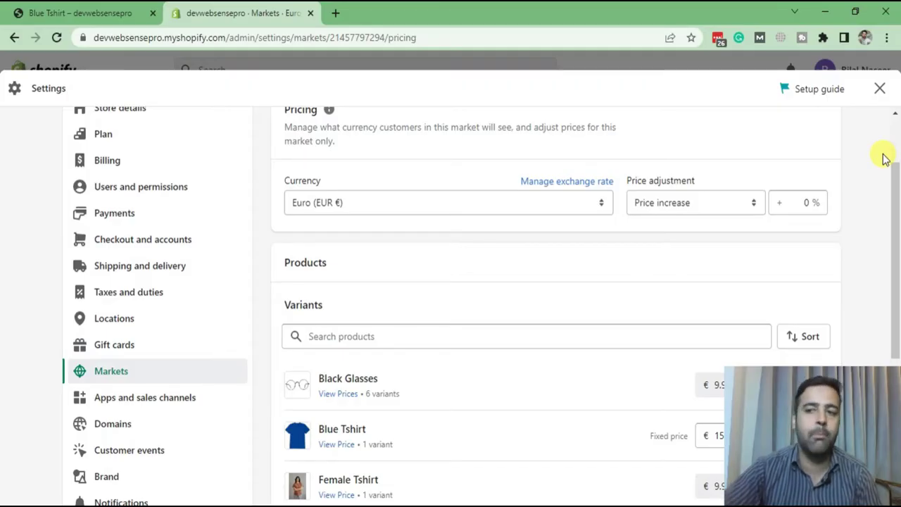
Leave the settings and export all products from the product list as CSV for Excel, Numbers, or other spreadsheet programs
left_click(880, 89)
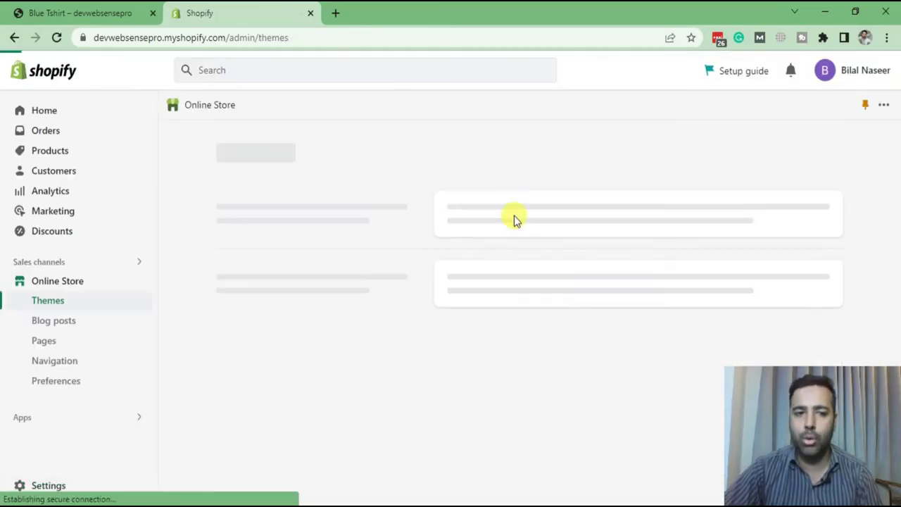
left_click(55, 151)
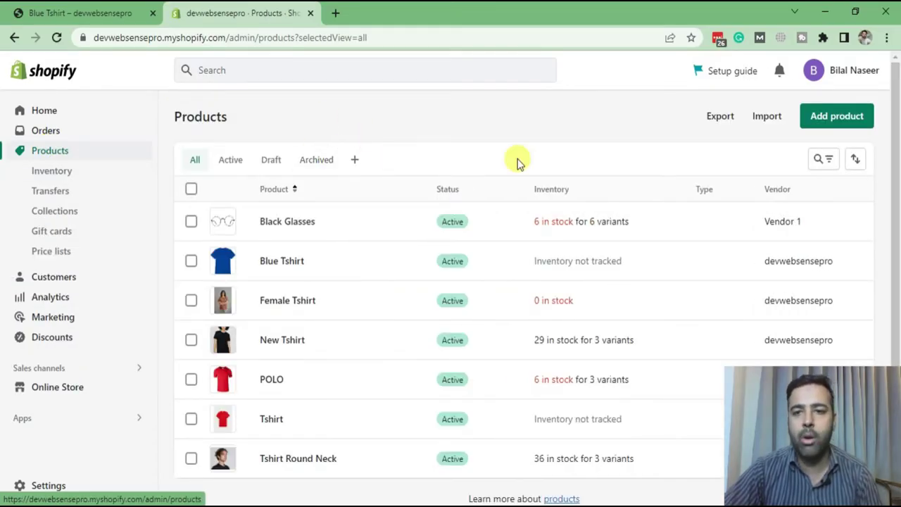
left_click(718, 118)
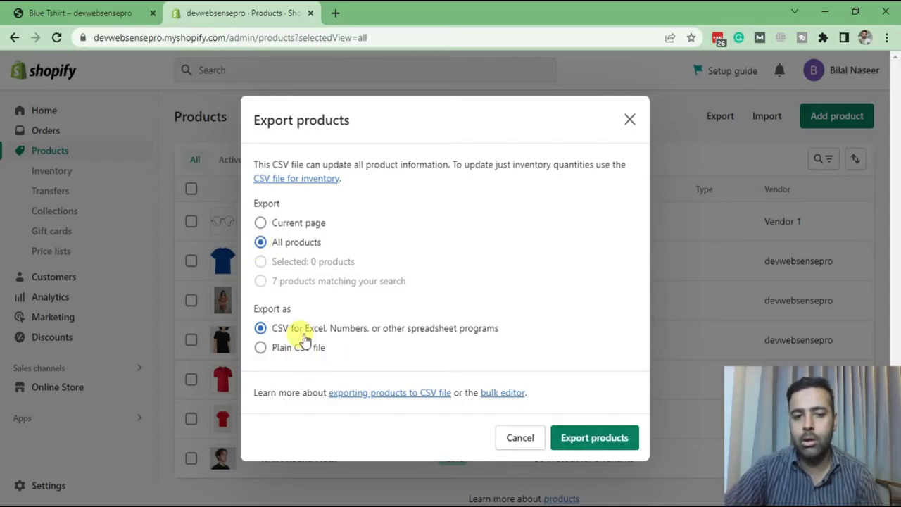
left_click(595, 438)
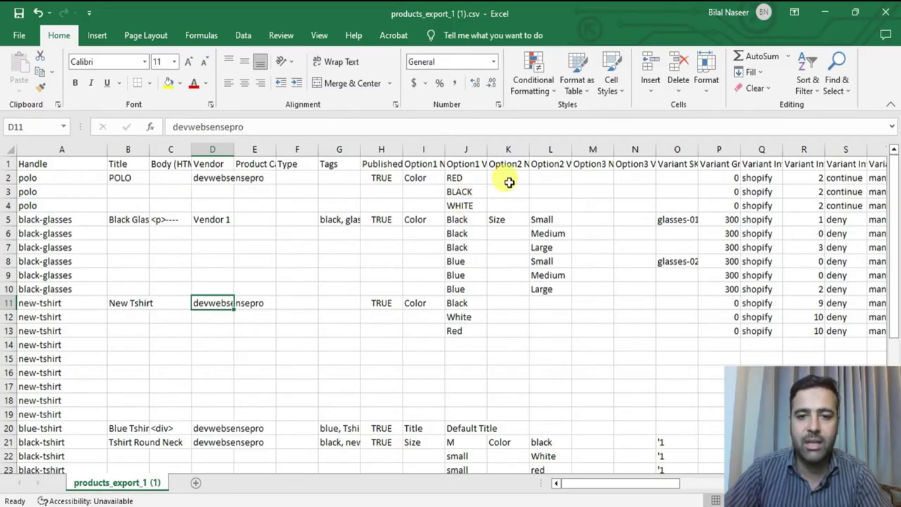
Examine the polo, black-glasses and new-tshirt product rows with their variants in the exported CSV in Excel
left_click_drag(555, 178, 10, 177)
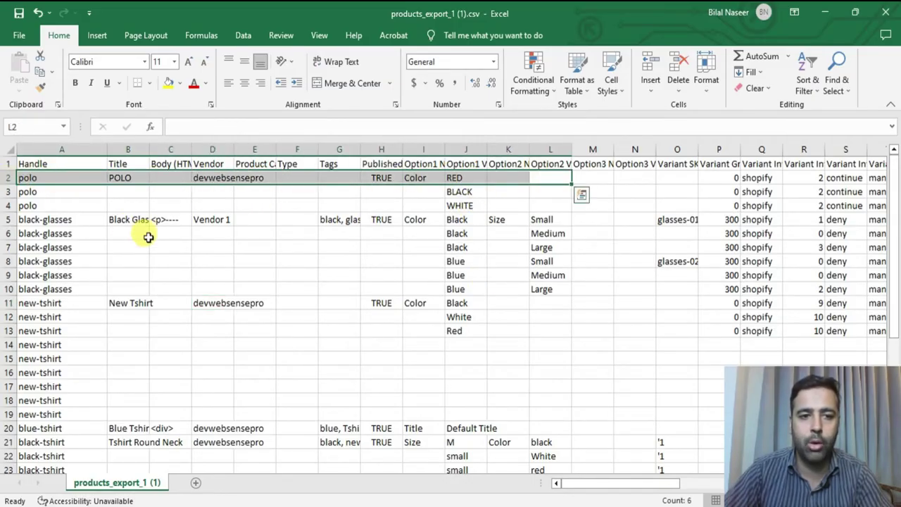
left_click(147, 235)
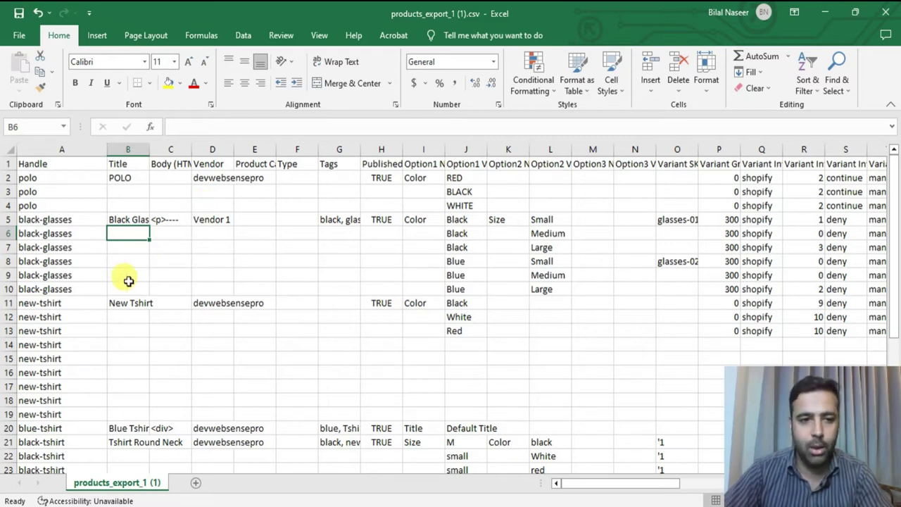
left_click(48, 304)
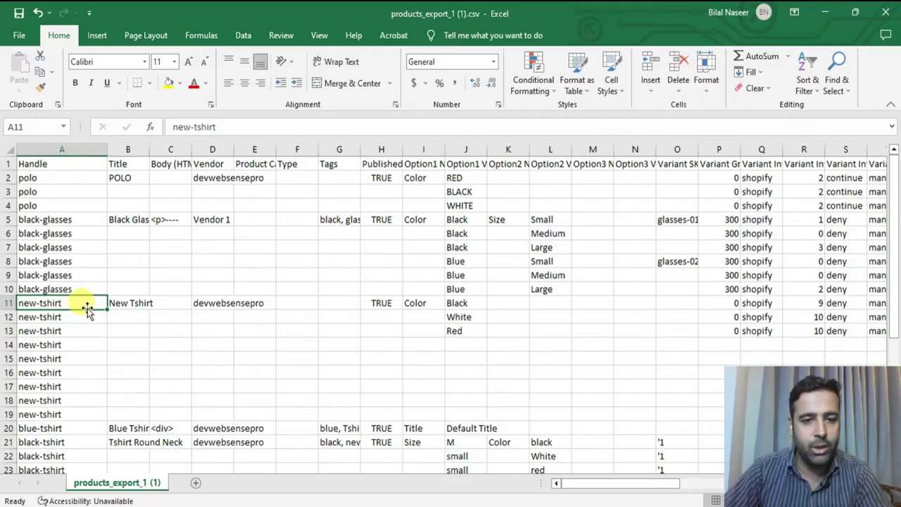
left_click(465, 305)
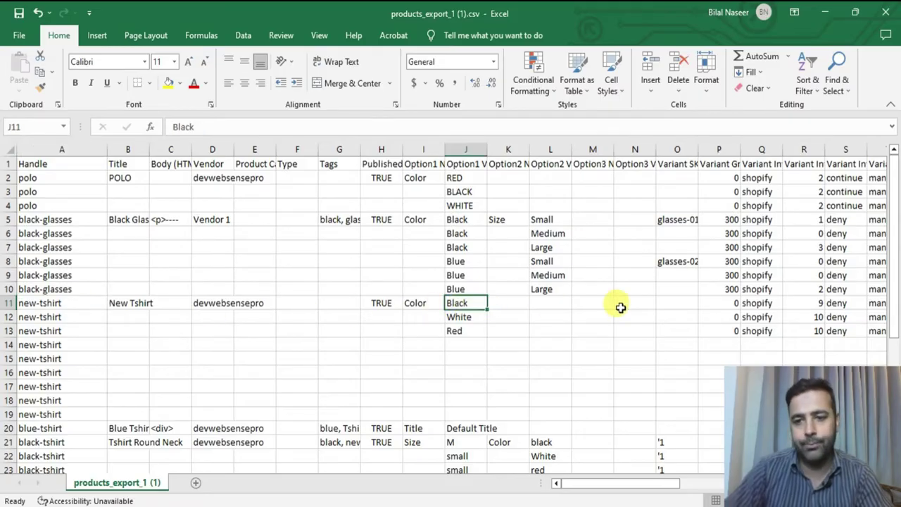
Locate the Europe market columns in the export's header row and read the full Price / Europe and Compare At Price / Europe headings
key("Right")
key("Right")
key("Right")
key("Right")
key("Right")
key("Right")
key("Right")
key("Right")
key("Right")
key("Right")
key("Right")
key("Right")
key("Right")
key("Right")
key("Right")
key("Right")
key("Right")
key("Right")
key("Right")
key("Right")
key("Right")
key("Right")
key("Right")
key("Right")
key("Right")
key("Right")
key("Right")
key("Right")
key("Right")
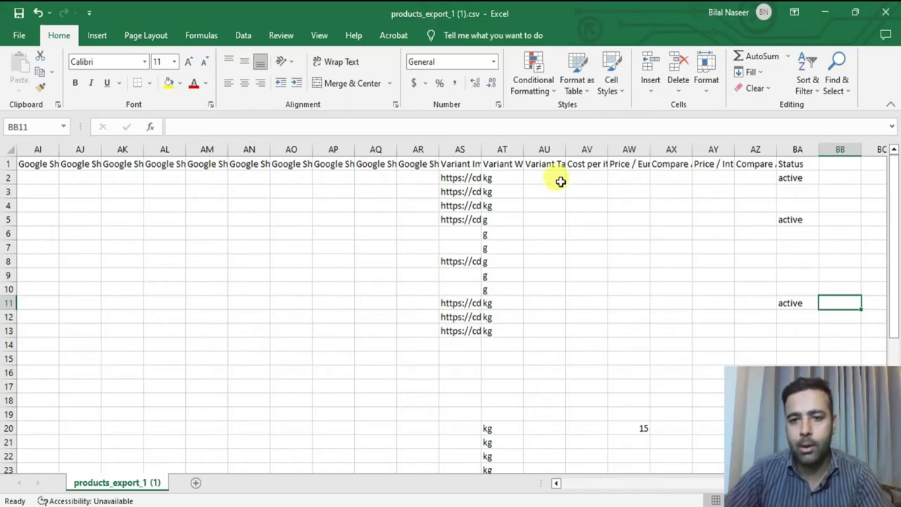
left_click(611, 165)
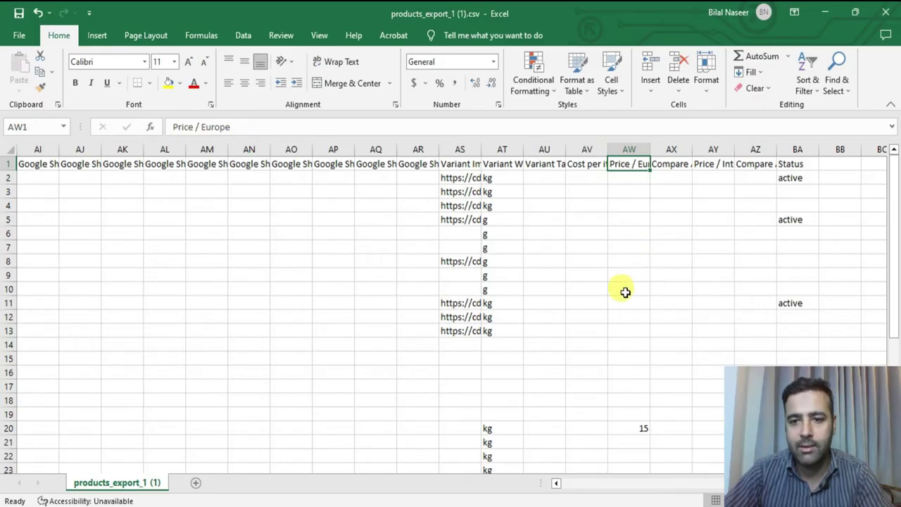
left_click_drag(246, 127, 167, 127)
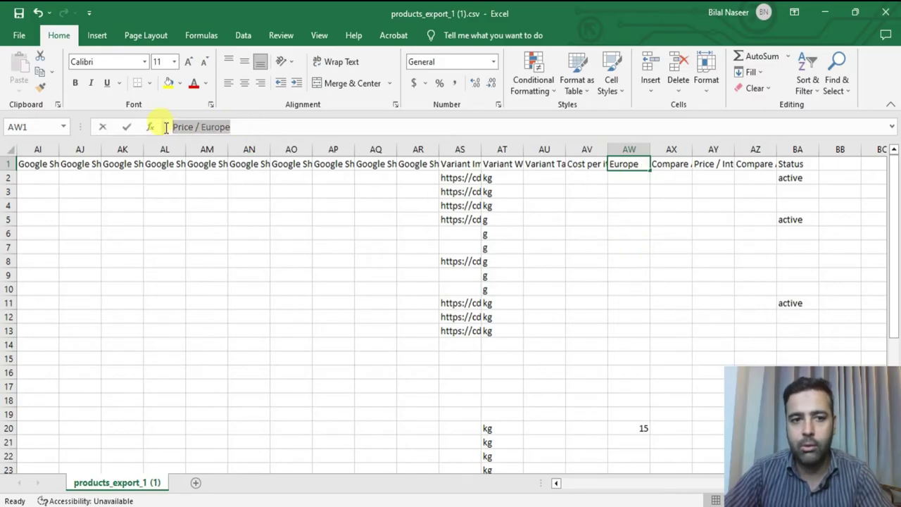
left_click(585, 169)
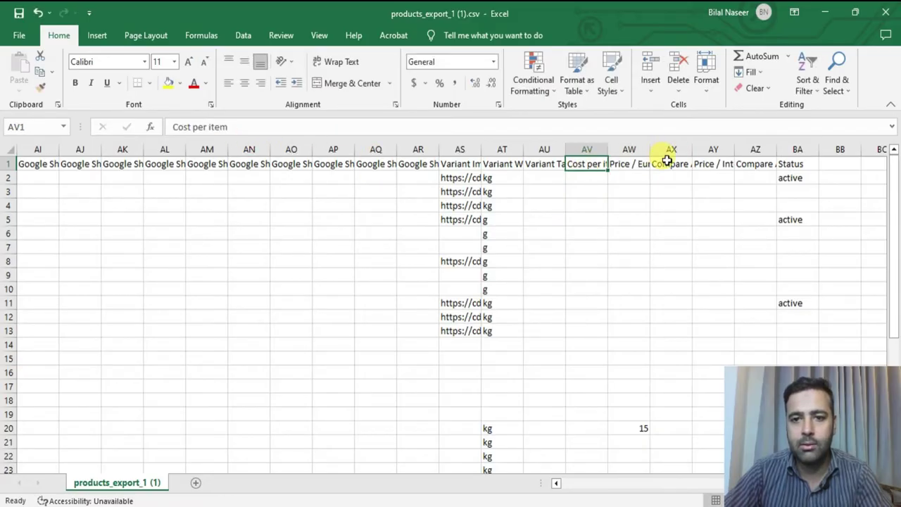
left_click(667, 163)
left_click_drag(309, 125, 149, 125)
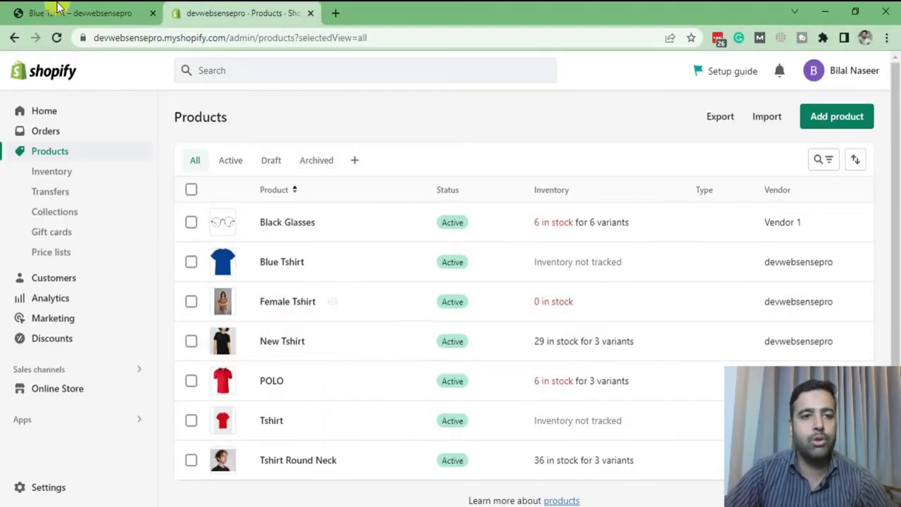
Switch to the storefront's Blue Tshirt page in the browser and open the store's home page in a new first tab
left_click(63, 12)
scroll(655, 243, "down", 5)
scroll(653, 316, "up", 5)
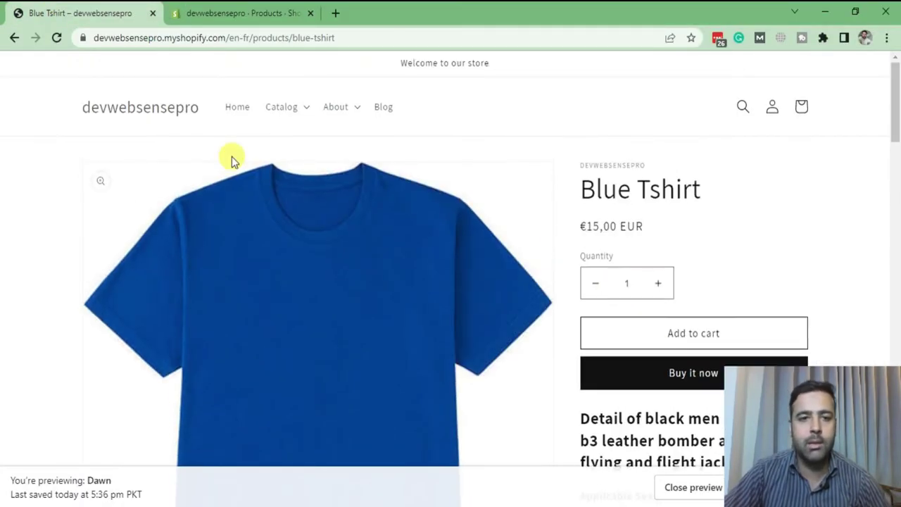
right_click(161, 110)
left_click(171, 117)
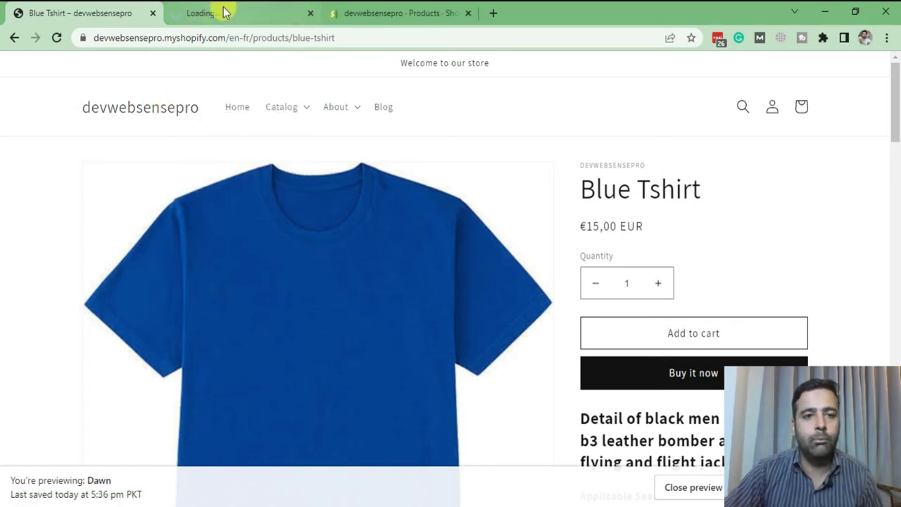
left_click_drag(228, 14, 85, 12)
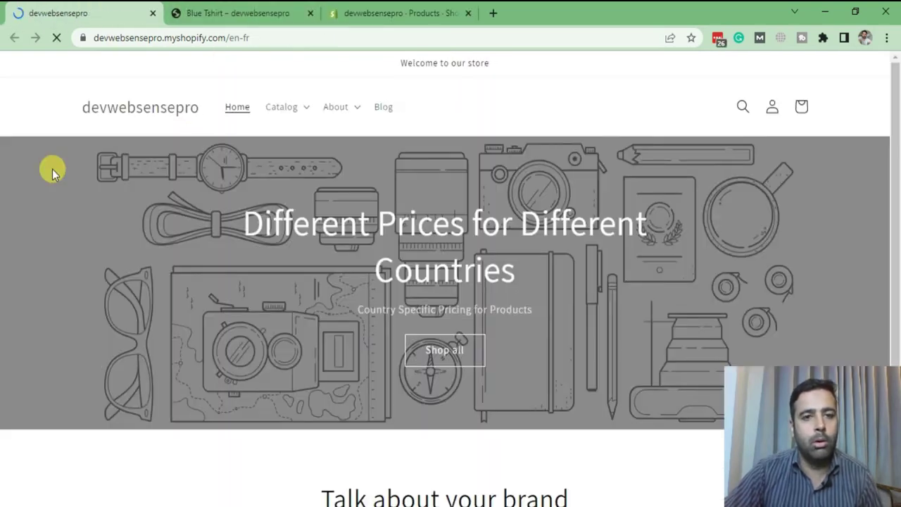
Examine the product prices displayed for France on the storefront's home page
scroll(52, 170, "down", 10)
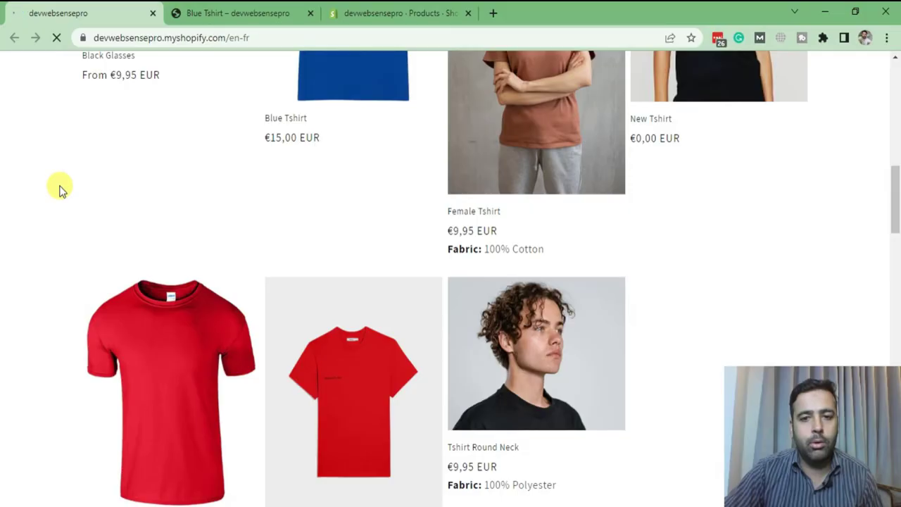
scroll(60, 189, "up", 1)
scroll(56, 186, "down", 3)
scroll(53, 204, "up", 4)
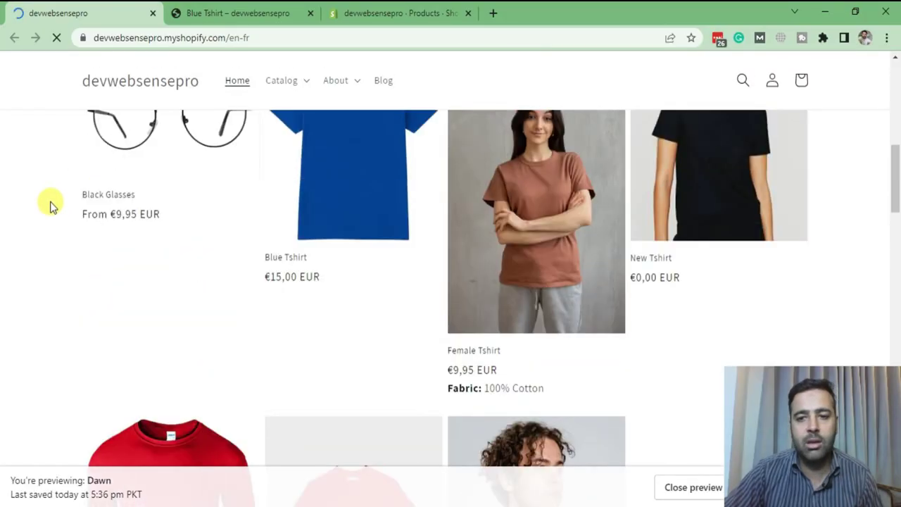
scroll(53, 203, "up", 4)
scroll(44, 197, "down", 6)
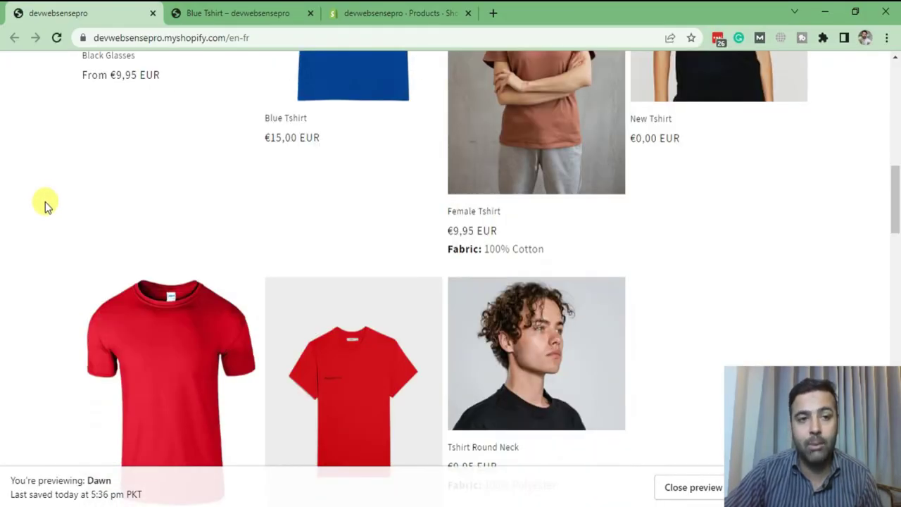
Switch the storefront's country/region to United States (USD $) and check the product prices on the home page
scroll(45, 205, "down", 15)
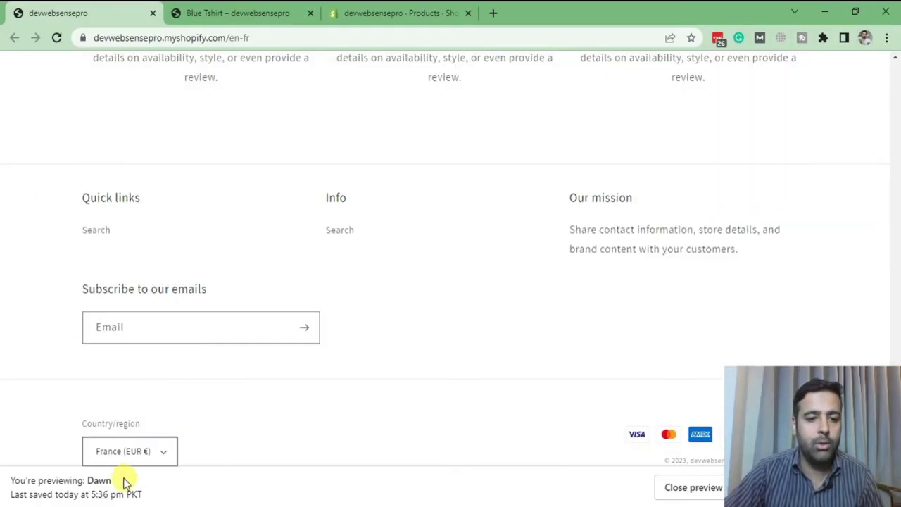
left_click(126, 454)
scroll(174, 341, "down", 8)
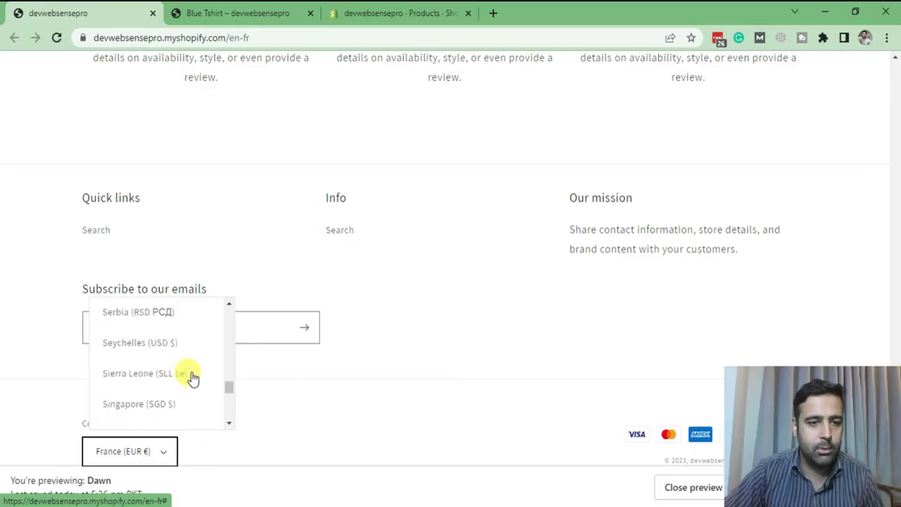
scroll(192, 378, "down", 10)
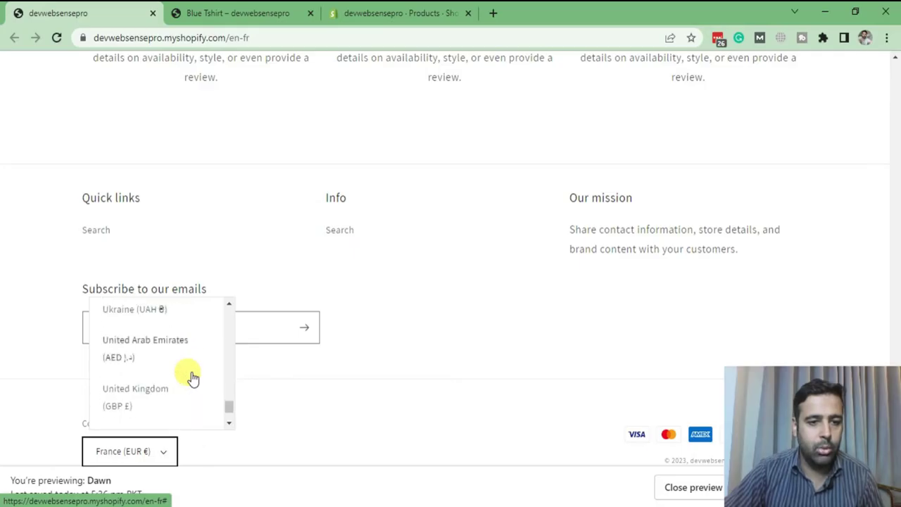
scroll(181, 348, "down", 4)
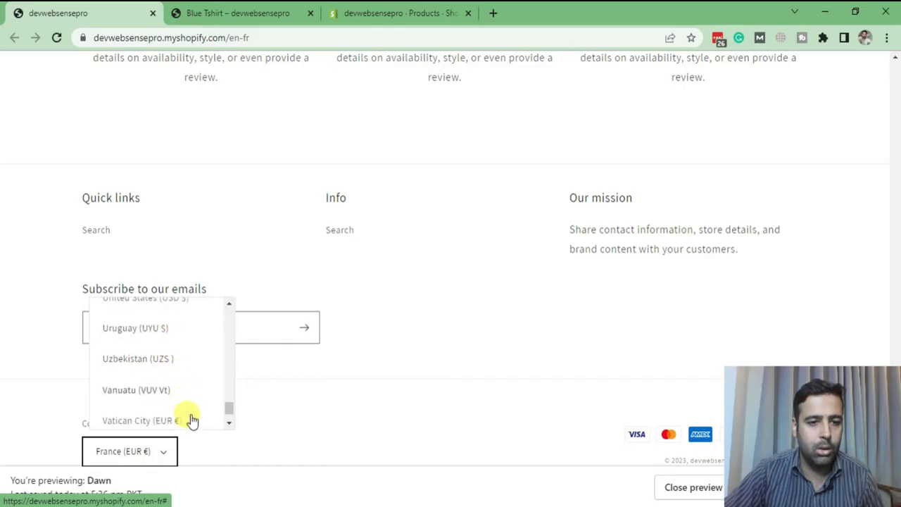
left_click_drag(230, 409, 230, 406)
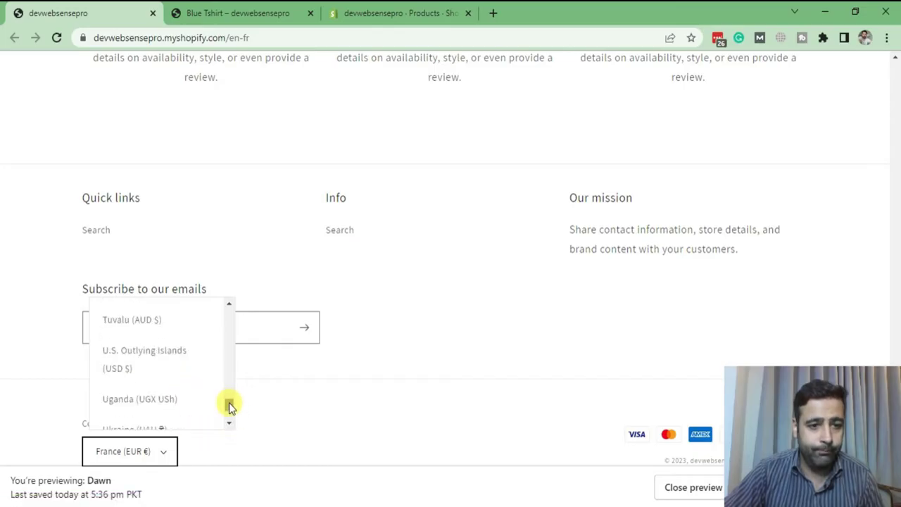
left_click(175, 368)
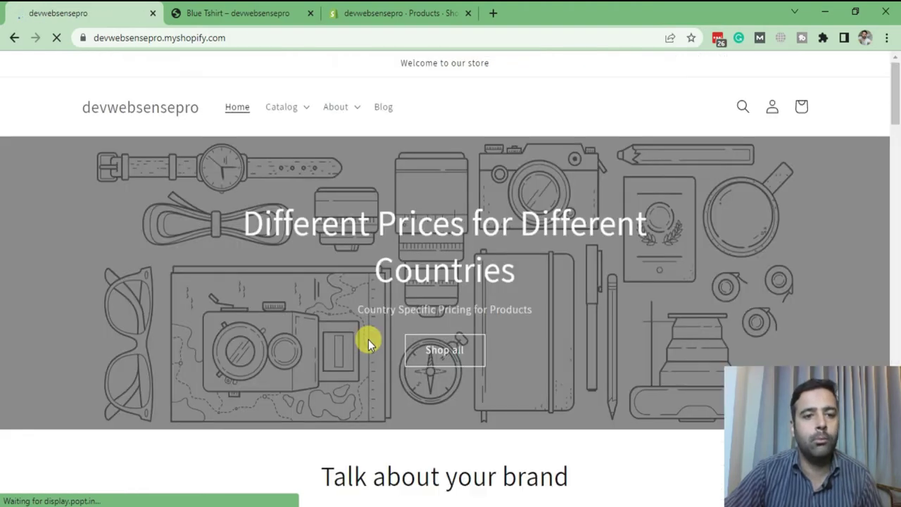
scroll(47, 175, "down", 8)
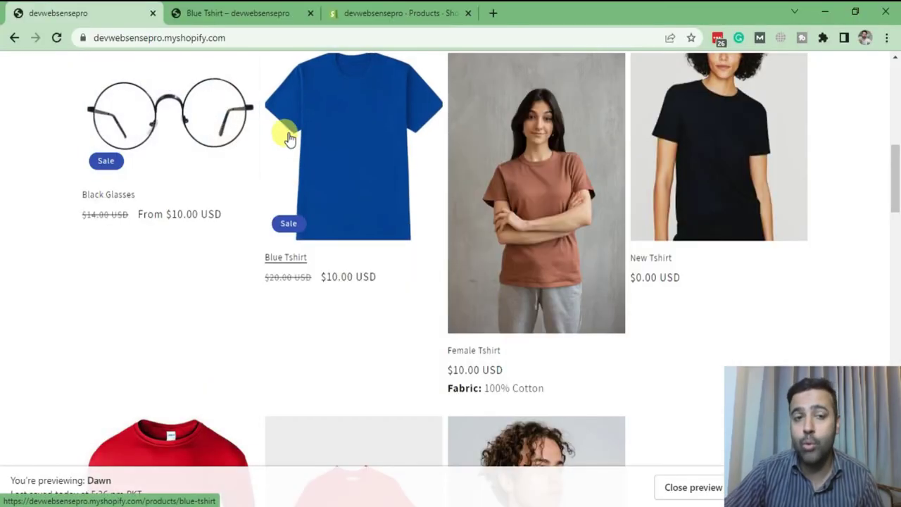
Return to the Shopify admin, open the Markets settings and check which country the Europe market covers
left_click(368, 21)
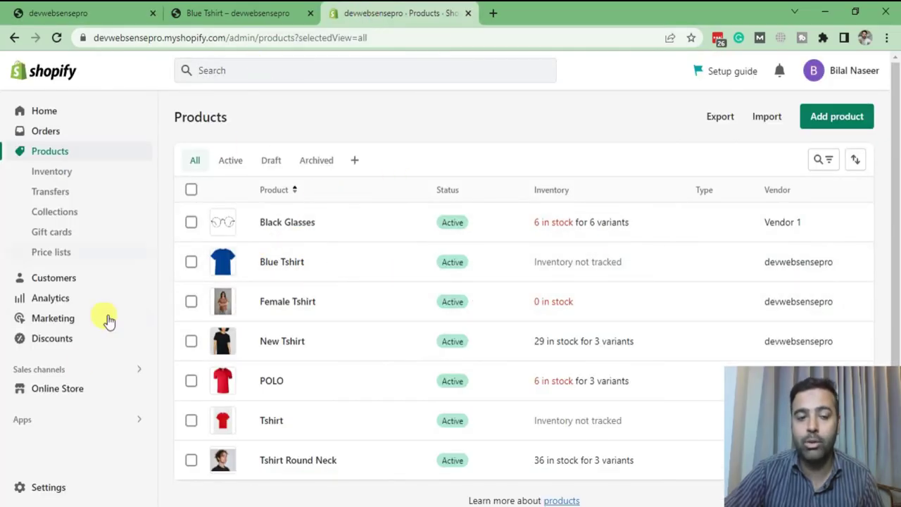
left_click(30, 487)
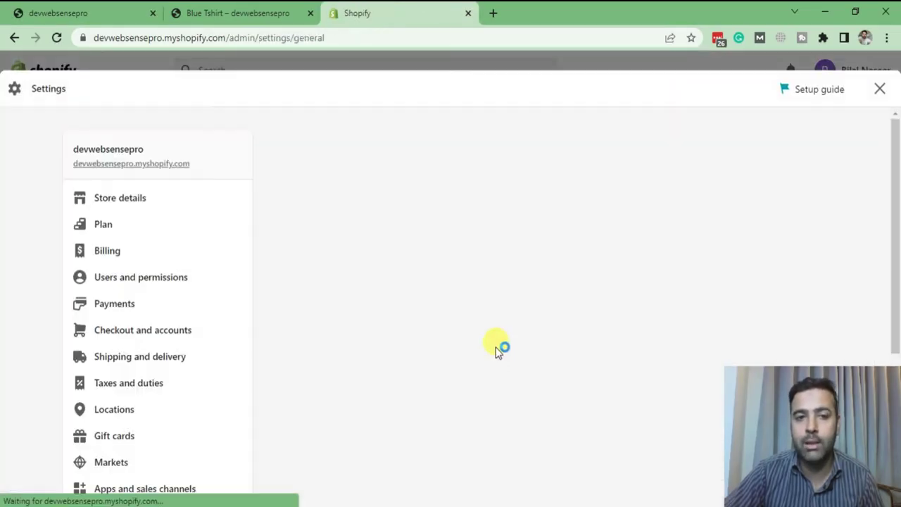
scroll(181, 276, "down", 2)
scroll(113, 281, "down", 2)
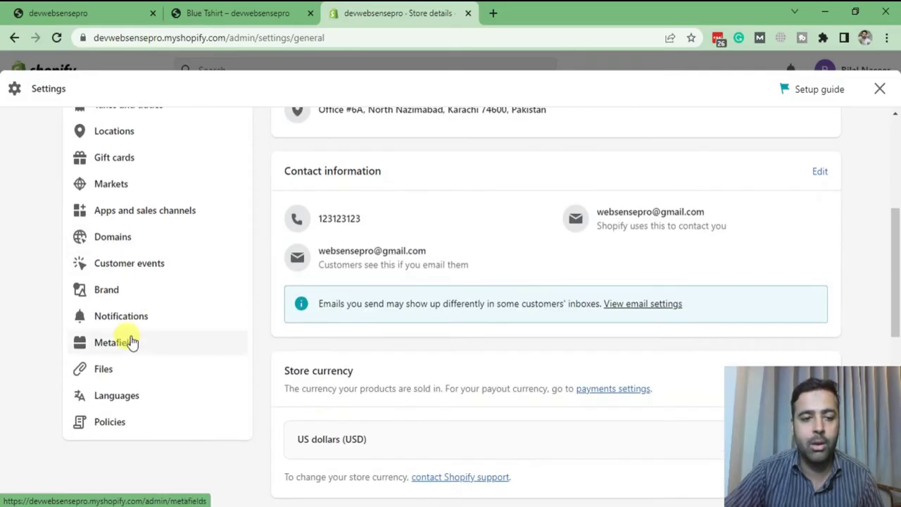
left_click(113, 185)
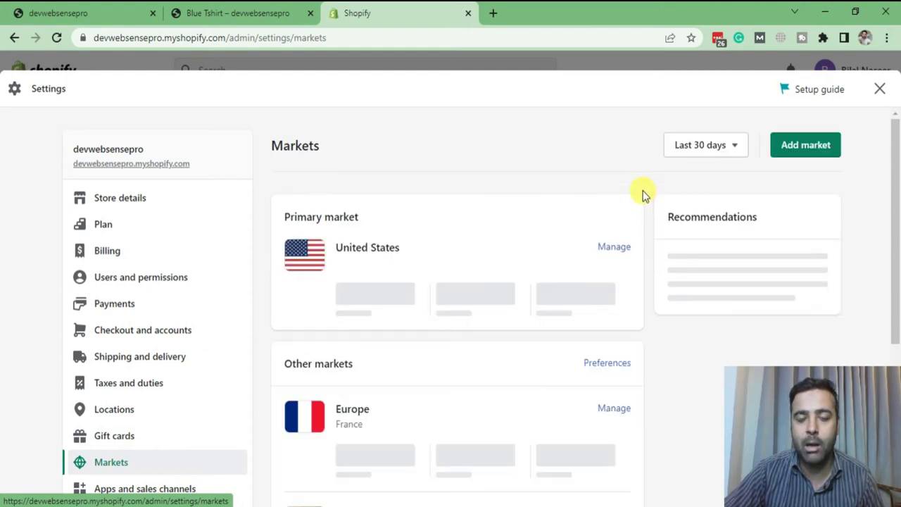
scroll(493, 251, "down", 2)
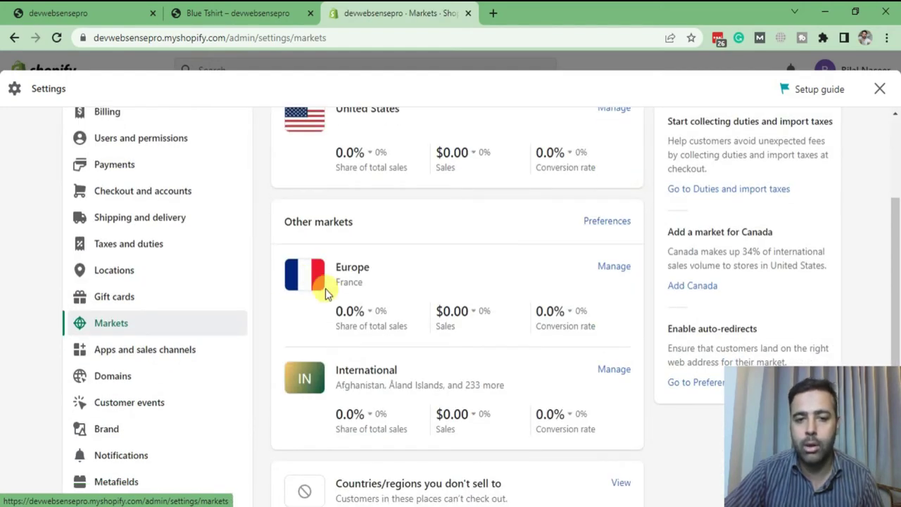
left_click_drag(367, 285, 336, 281)
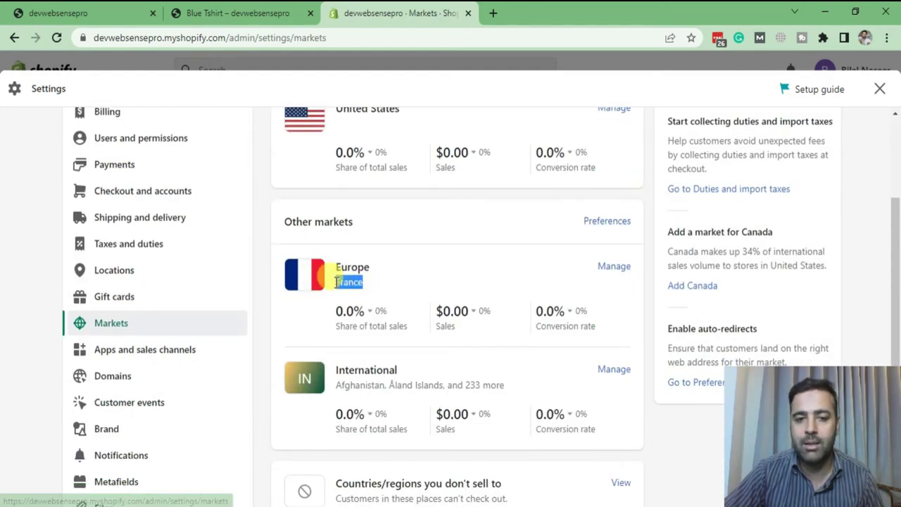
Open the Europe market's products and pricing settings and review the price of each product
left_click(612, 271)
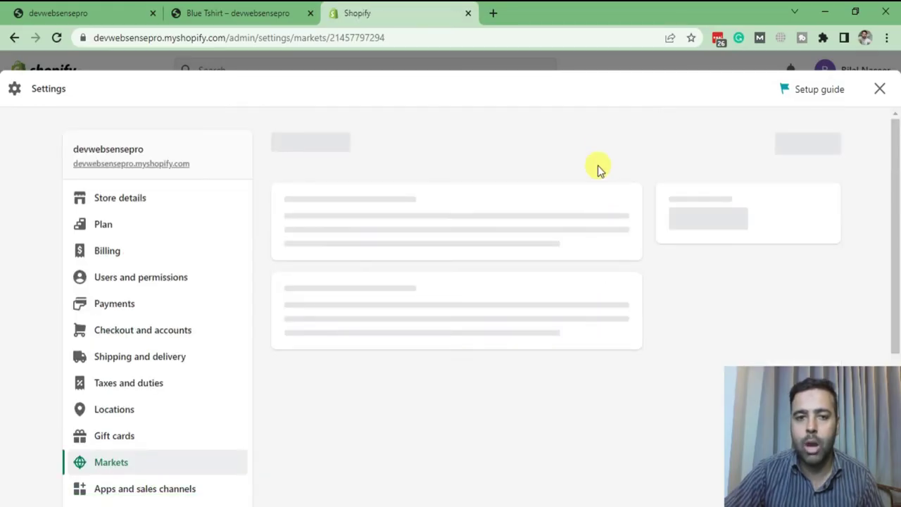
scroll(447, 195, "down", 3)
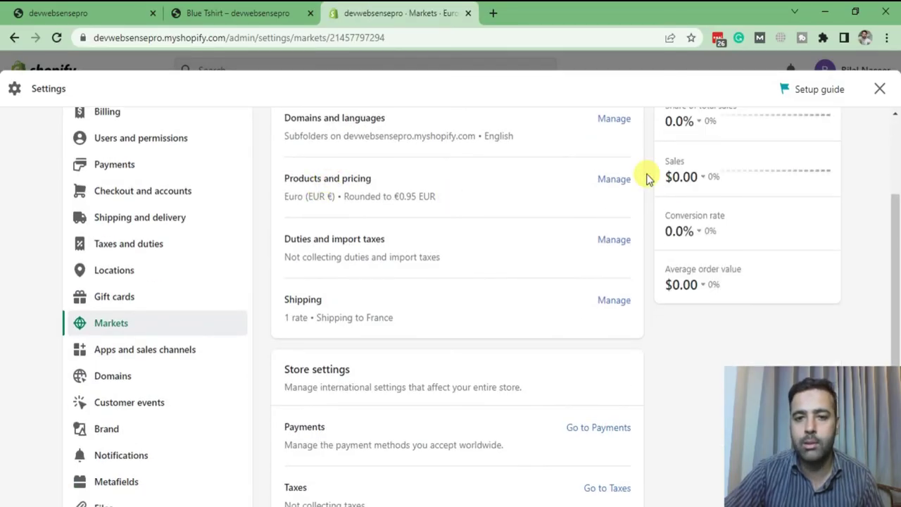
left_click(614, 179)
scroll(633, 211, "down", 5)
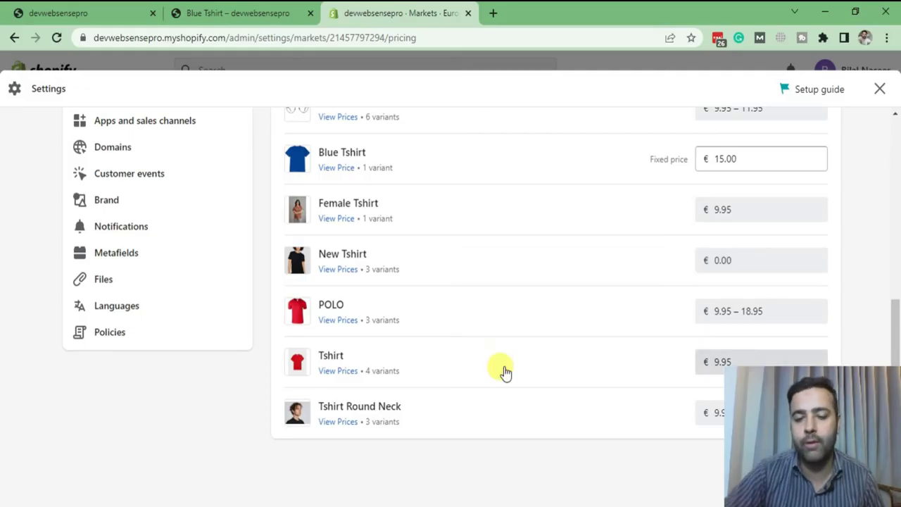
Switch back to the product export in Excel and recheck the Europe price and compare-at price column headings against the market settings
key("alt+Tab")
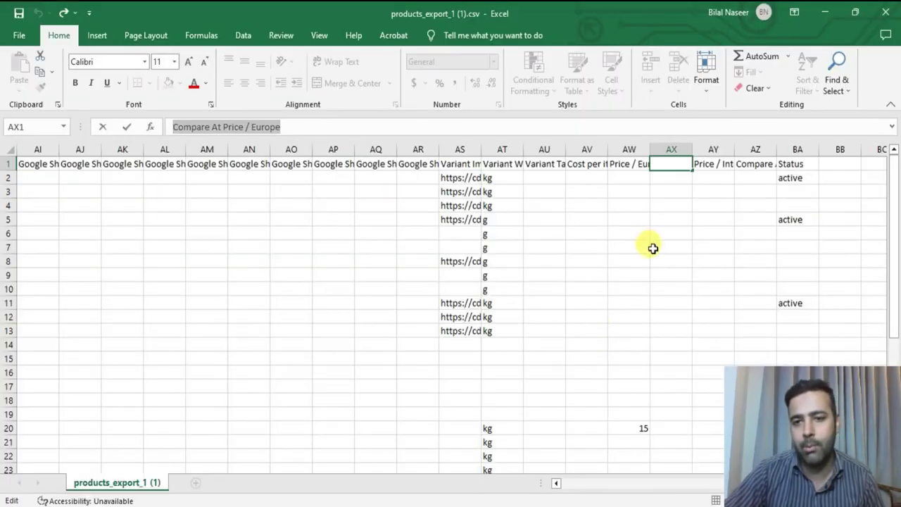
left_click(630, 165)
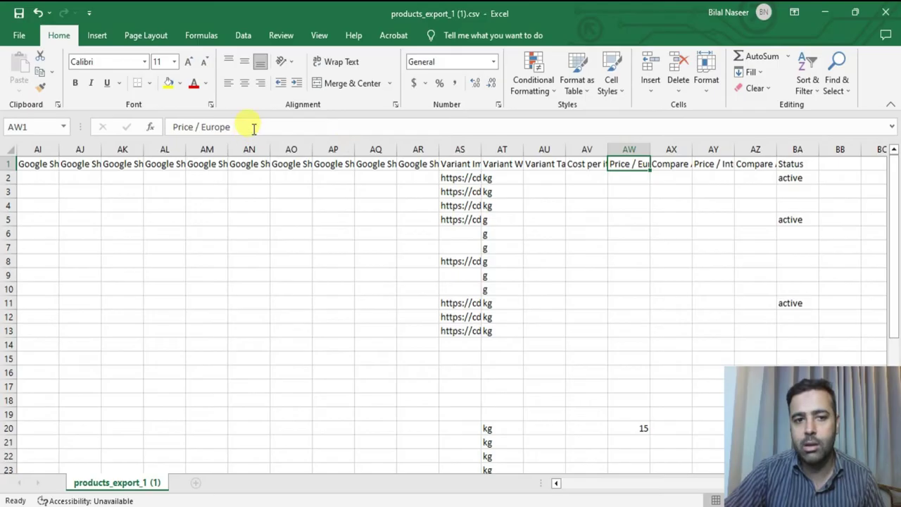
left_click(669, 165)
left_click_drag(310, 132, 182, 129)
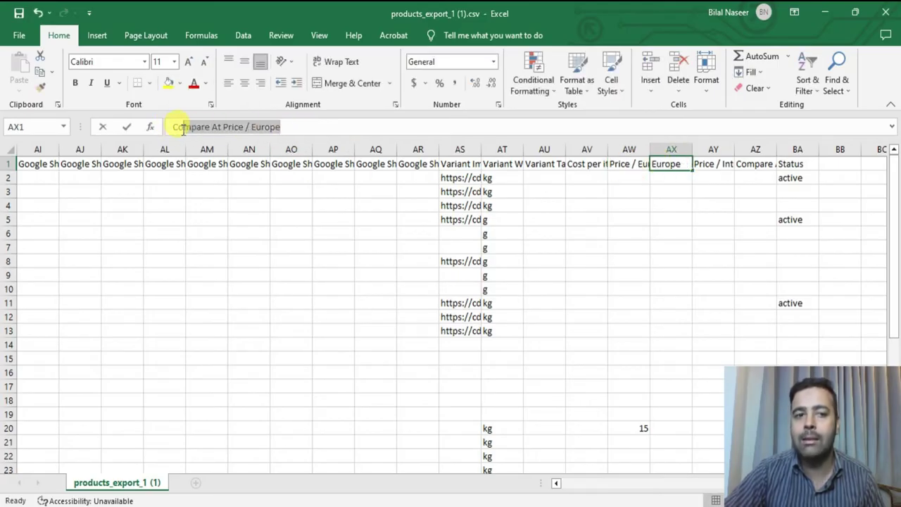
left_click(669, 189)
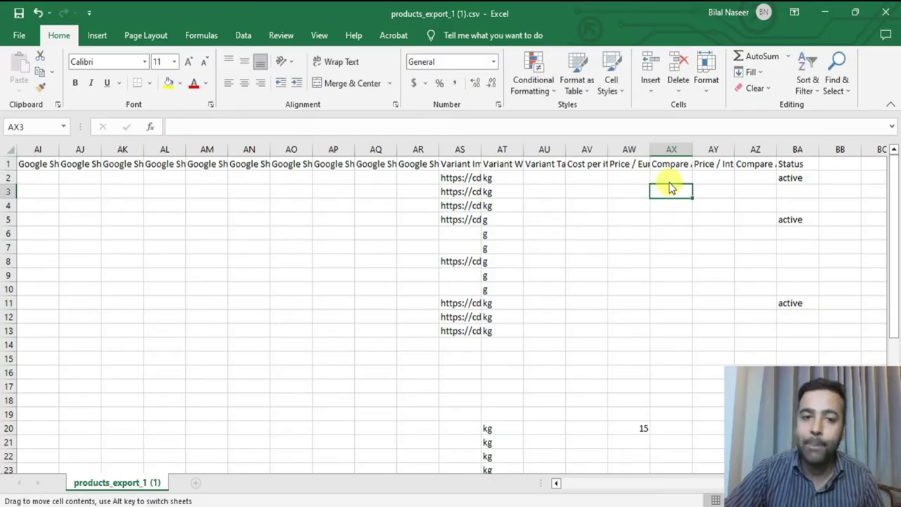
Check the full column headings of the International price and International compare-at price
left_click(721, 177)
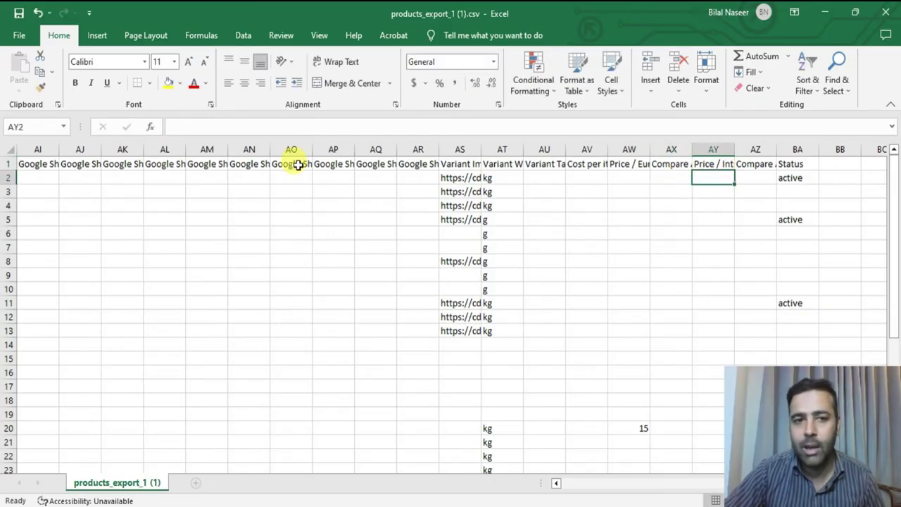
left_click(707, 167)
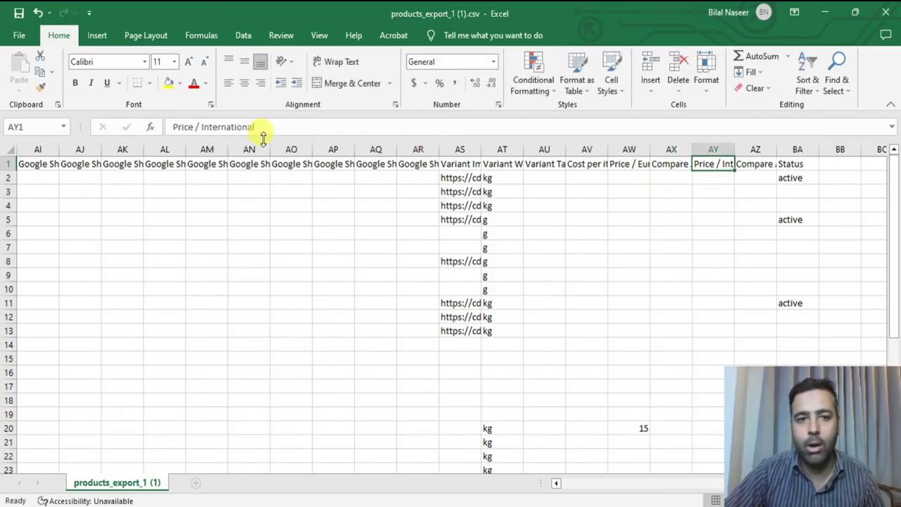
triple_click(228, 127)
left_click(757, 164)
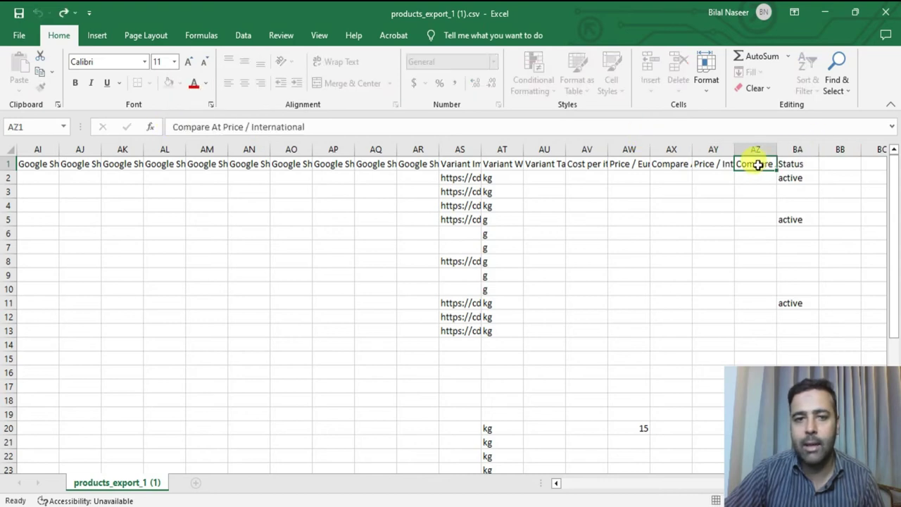
left_click_drag(330, 127, 176, 127)
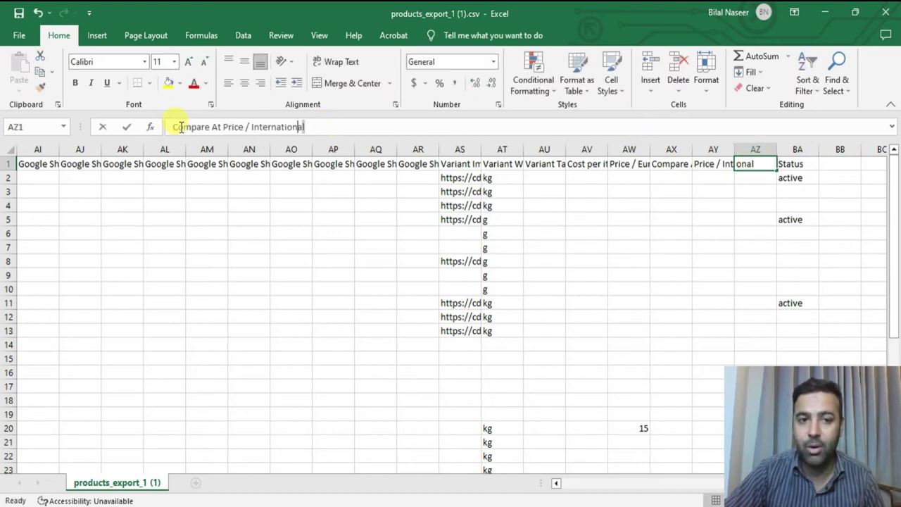
left_click(421, 265)
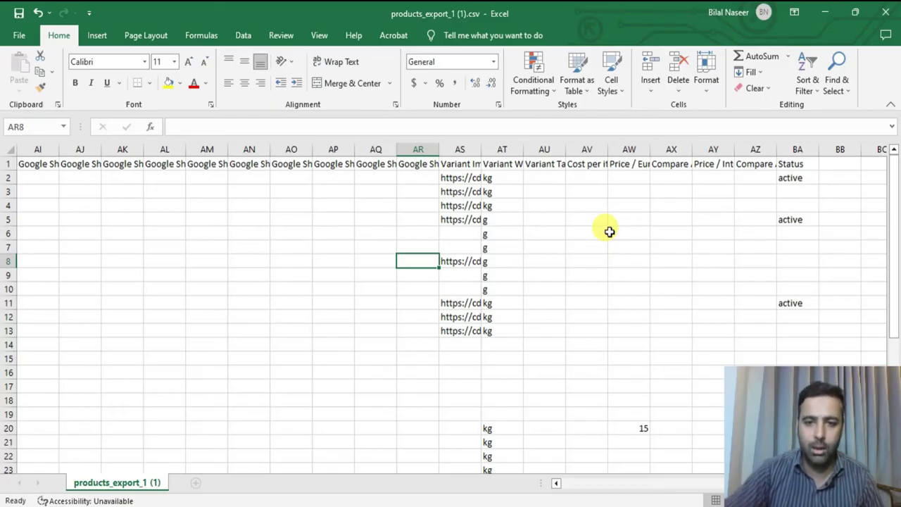
Go back to the Handle column and look through the product handles from polo to new-tshirt
left_click(546, 259)
key("Left")
key("Left")
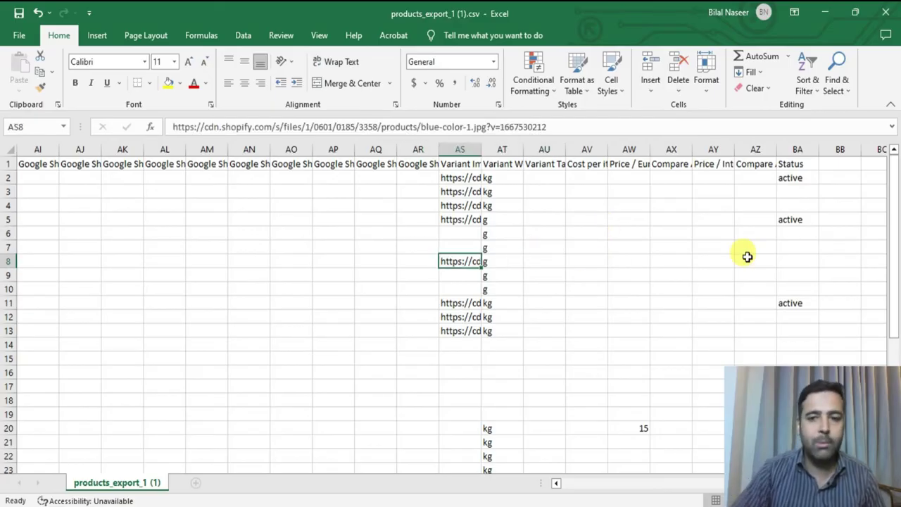
key("Left")
key("Up")
key("Up")
key("Up")
key("Up")
key("Up")
key("Up")
key("Left")
key("Left")
key("Left")
key("Left")
key("Left")
key("Left")
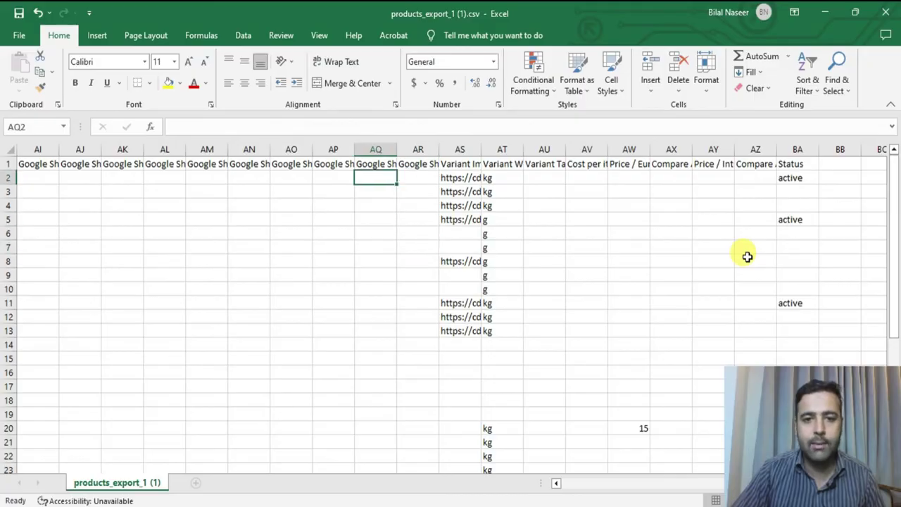
key("Left")
key("Left")
key("Left")
key("Left")
key("Left")
key("Left")
key("Left")
key("Left")
key("Left")
key("Left")
key("Left")
key("Left")
key("Left")
key("Left")
key("Left")
key("Left")
key("Left")
key("Left")
key("Left")
key("Left")
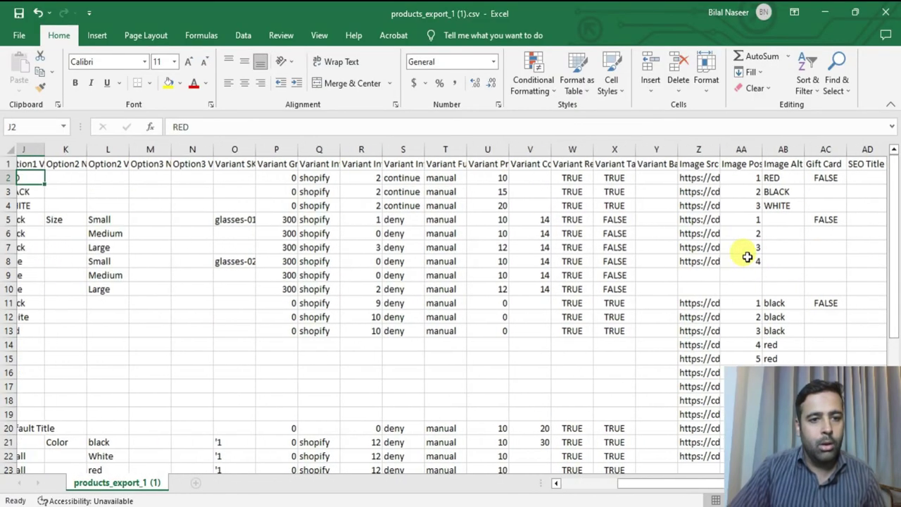
key("Left")
key("Left")
key("Left")
key("Left")
key("Left")
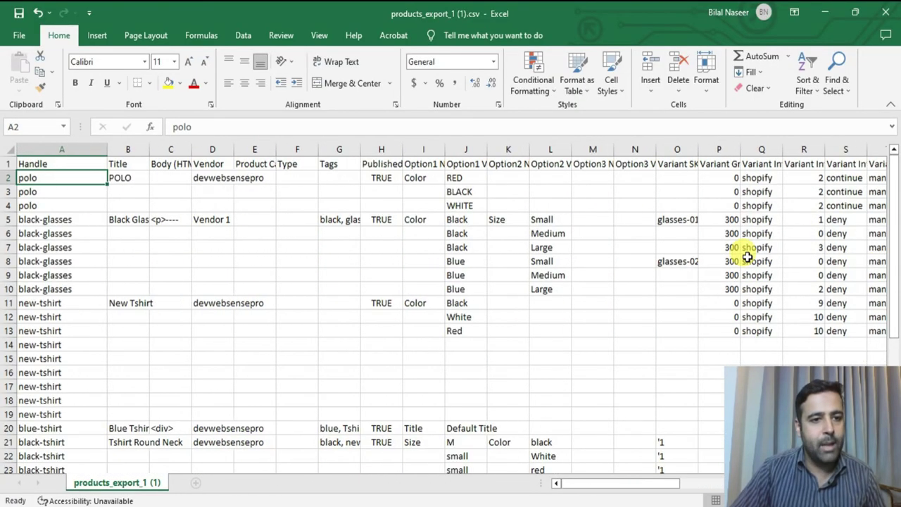
key("Down")
key("Down")
key("Down")
key("Down")
key("Down")
key("Down")
key("Down")
key("Down")
key("Down")
key("Up")
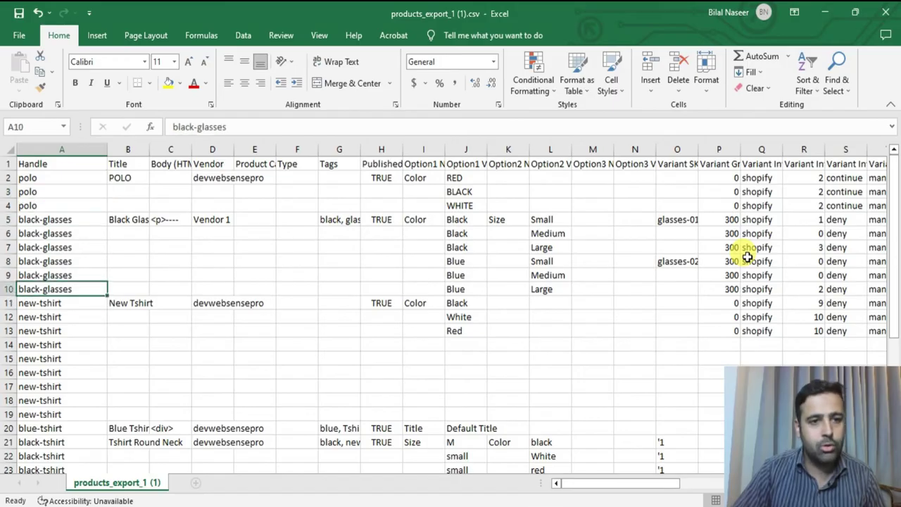
key("Up")
key("Up")
key("Up")
key("Up")
key("Up")
key("Up")
key("Up")
key("Up")
Review the polo product's colour variants RED, BLACK and WHITE in the Option1 Value column
key("Right")
key("Right")
key("Right")
key("Right")
key("Right")
key("Right")
key("Right")
key("Right")
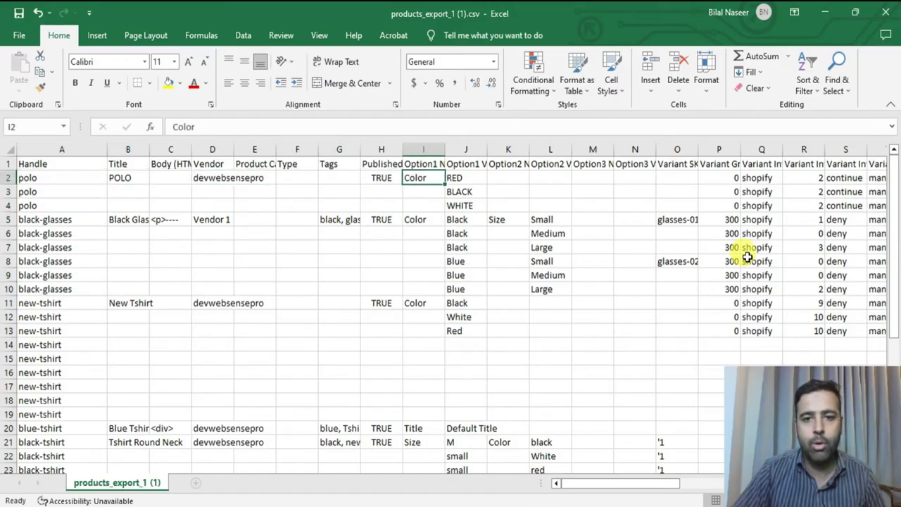
key("Right")
key("Down")
key("Down")
key("Up")
key("Up")
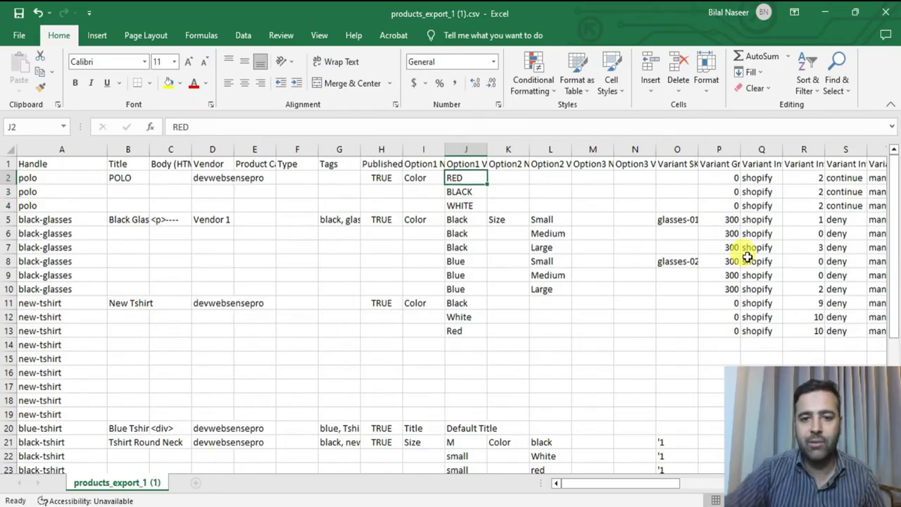
left_click(455, 192)
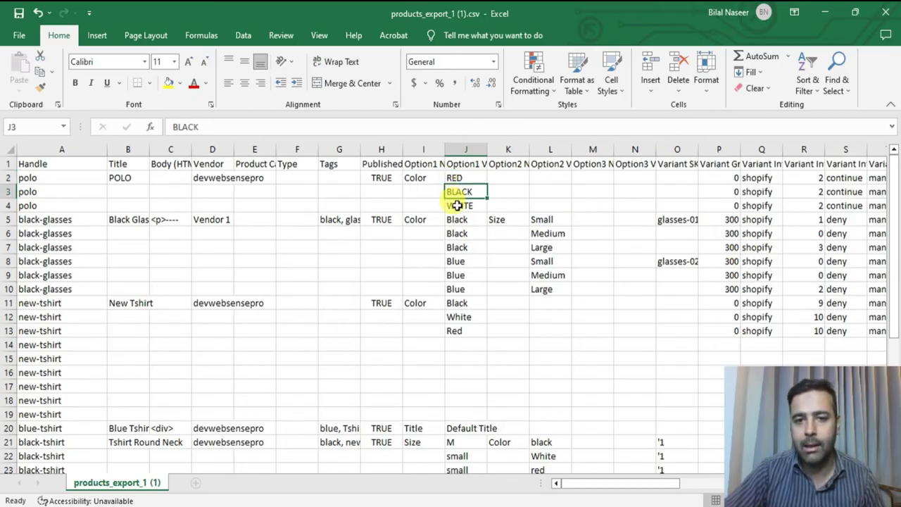
left_click(461, 204)
left_click(470, 177)
Set the Europe price to 15 and the Europe compare-at price to 25 for the polo's RED variant in row 2
key("Right")
key("Right")
key("Right")
key("Right")
key("Right")
key("Right")
key("Right")
key("Right")
key("Right")
key("Right")
key("Right")
key("Right")
key("Right")
key("Right")
key("Right")
key("Right")
key("Right")
key("Right")
key("Right")
key("Right")
key("Right")
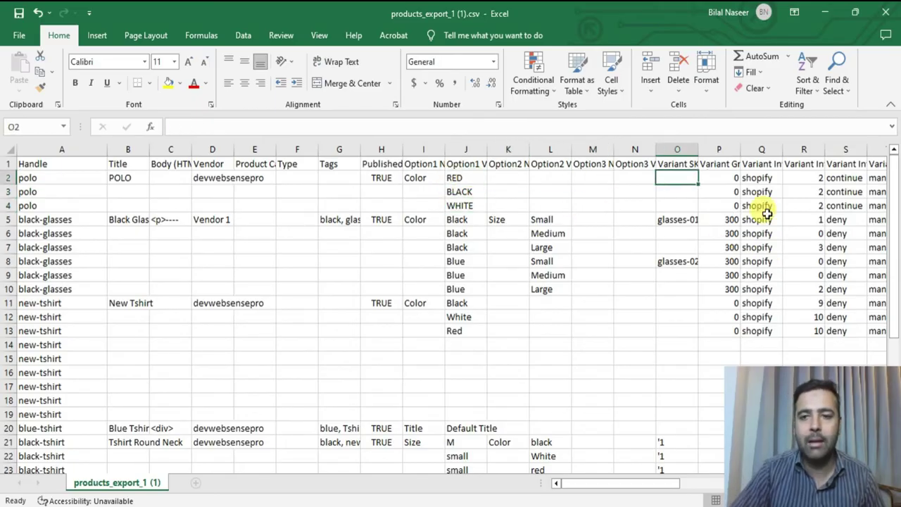
key("Right")
key("Right")
key("Right")
key("Right")
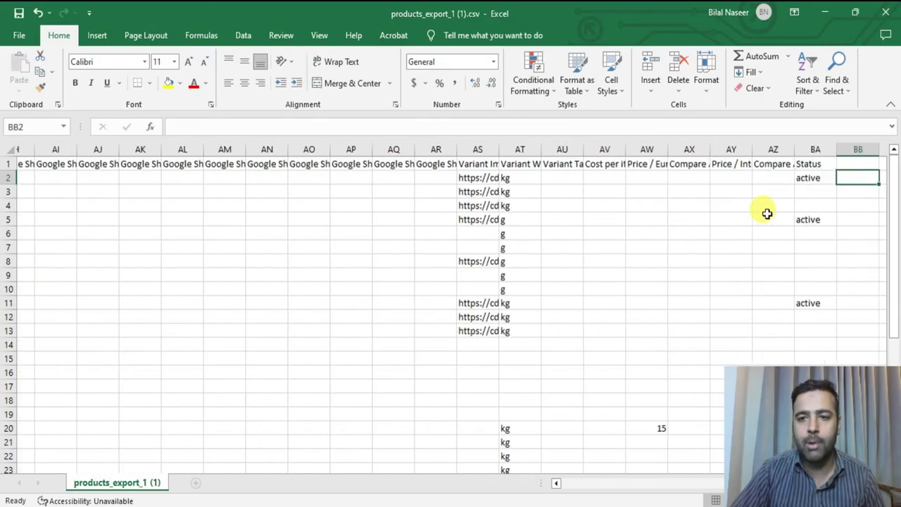
key("Left")
key("Left")
key("Left")
key("Left")
key("Left")
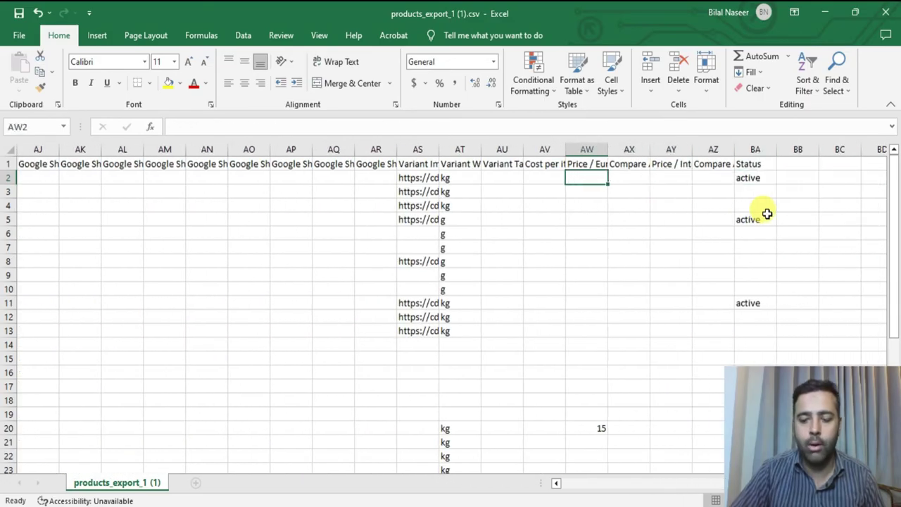
key("Up")
key("Left")
key("Right")
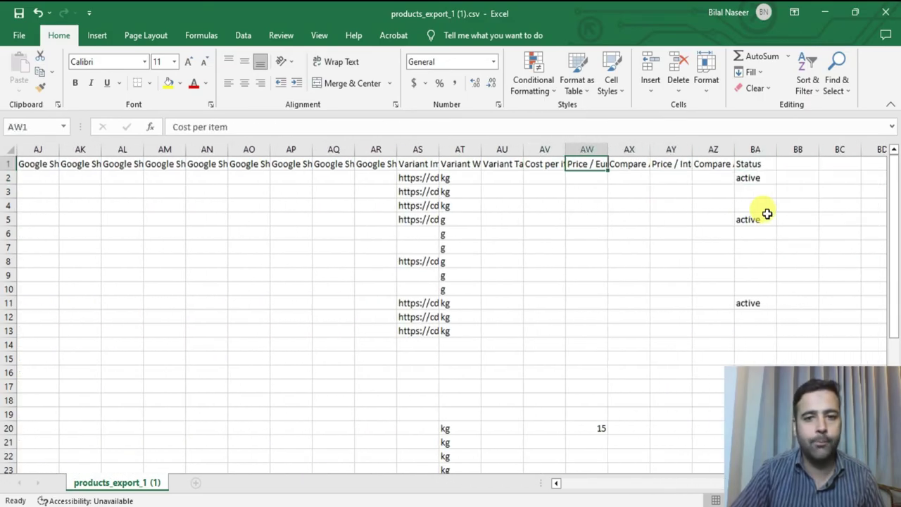
key("Down")
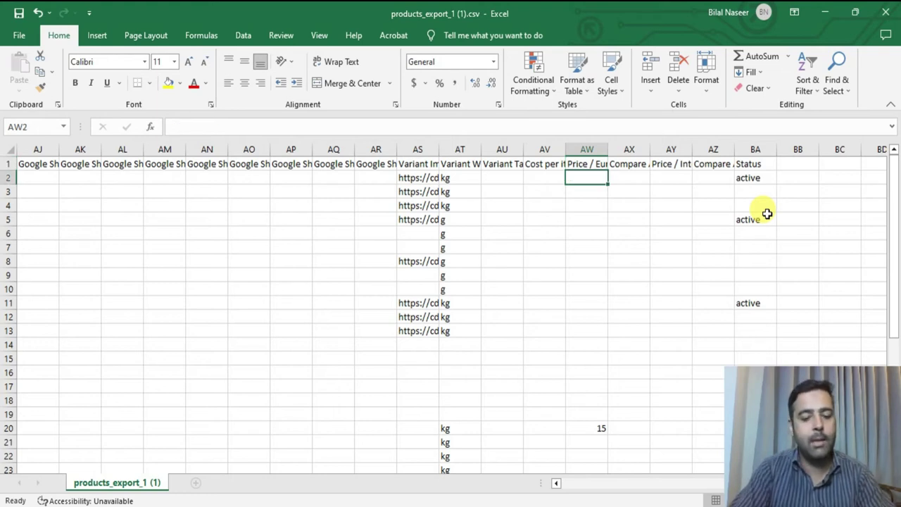
type("15")
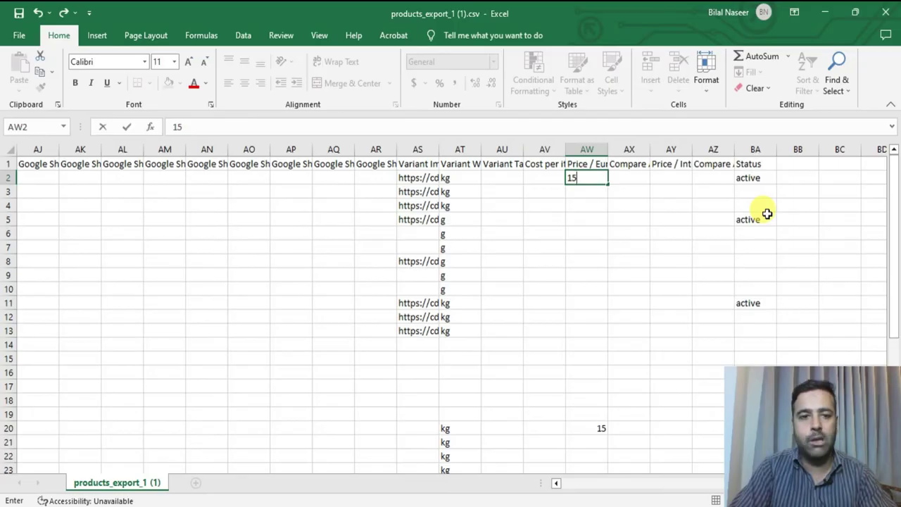
key("Return")
key("Up")
key("Right")
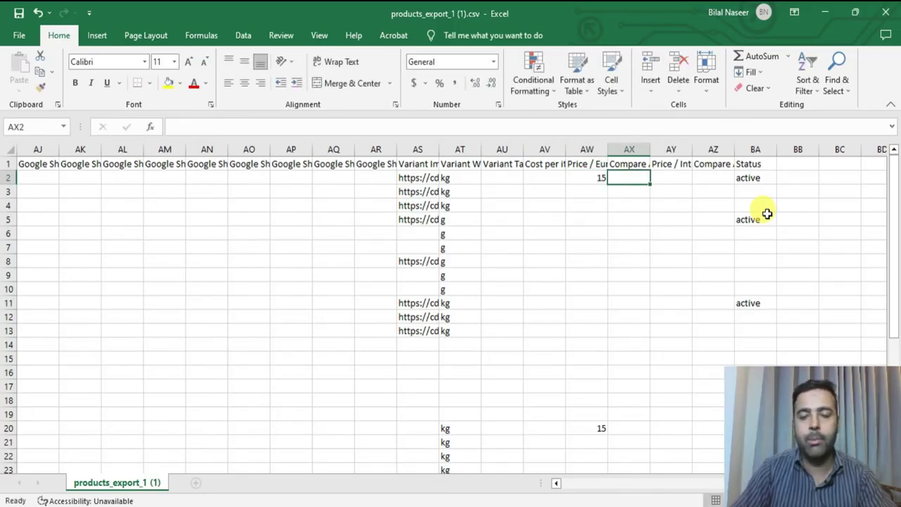
type("25")
key("Return")
Copy the RED variant's Europe price and compare-at price to the BLACK and WHITE polo variants in rows 3 and 4
key("Up")
key("Left")
key("ctrl+c")
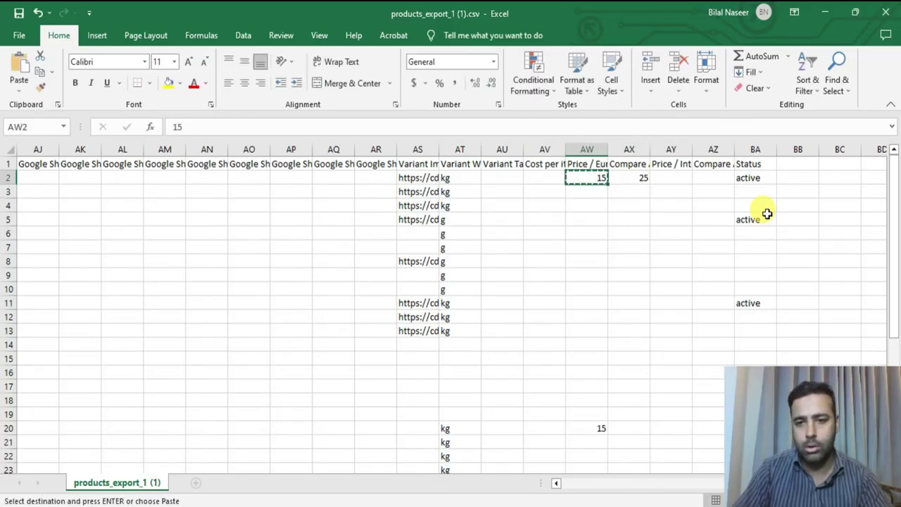
key("Down")
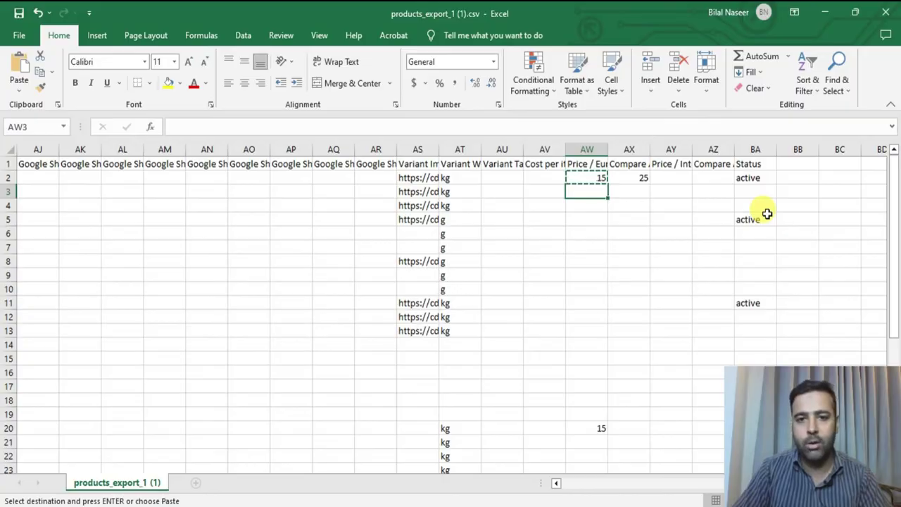
key("ctrl+v")
key("Down")
key("ctrl+v")
key("Right")
key("Up")
key("Up")
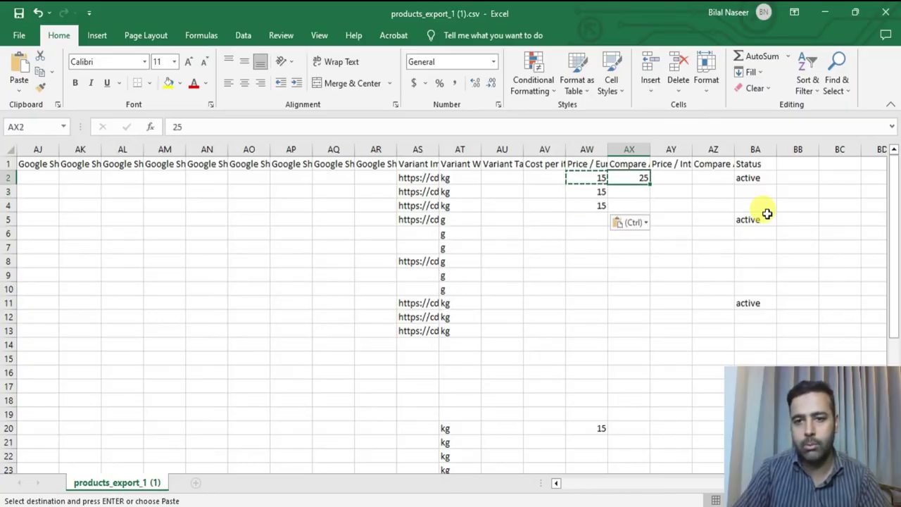
key("ctrl+c")
key("Down")
key("ctrl+v")
key("Down")
key("ctrl+v")
Set the Europe price to 18 for the BLACK polo variant and 25 for the WHITE one
key("Left")
key("Up")
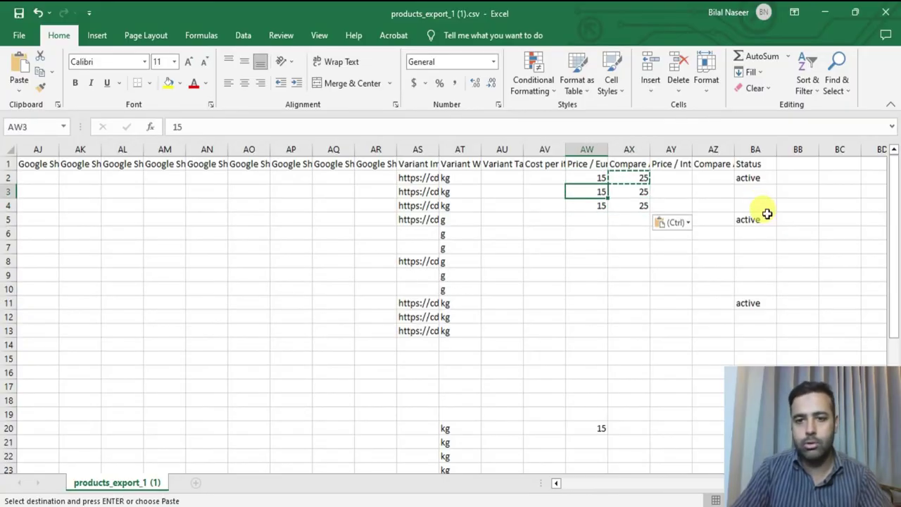
key("F2")
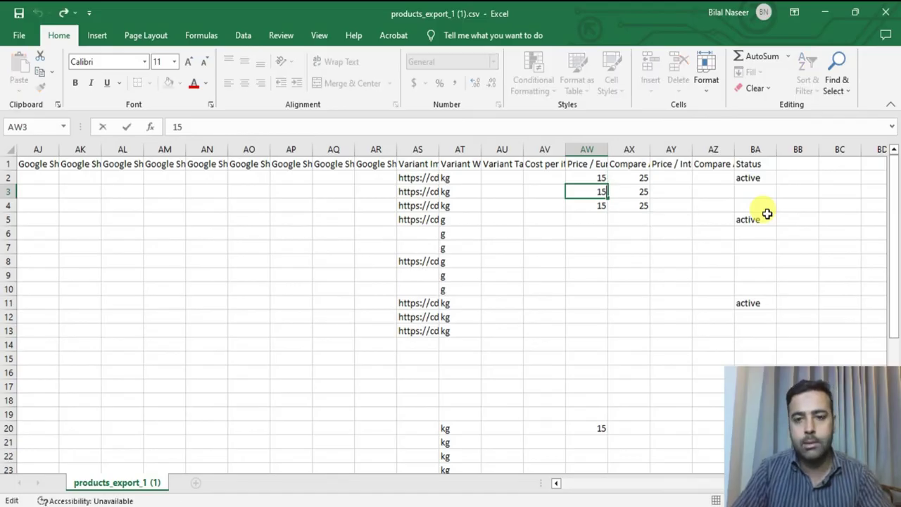
key("BackSpace")
type("8")
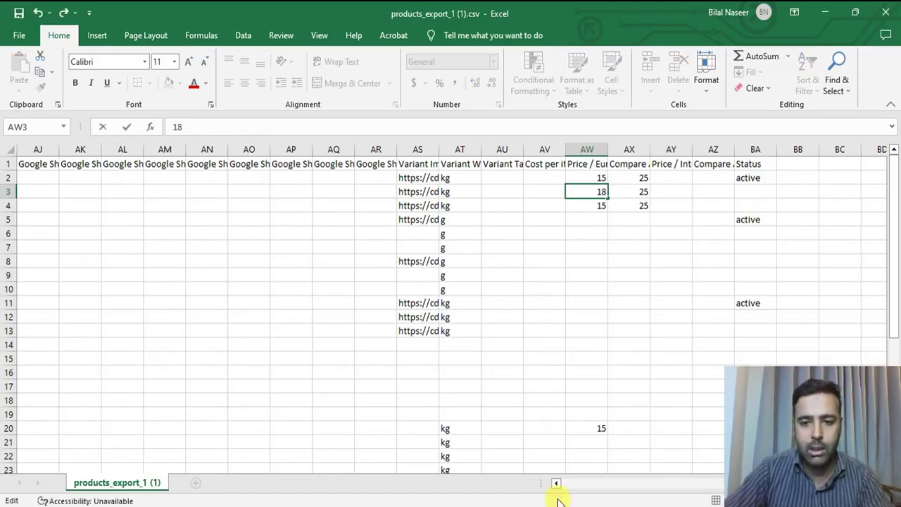
key("Return")
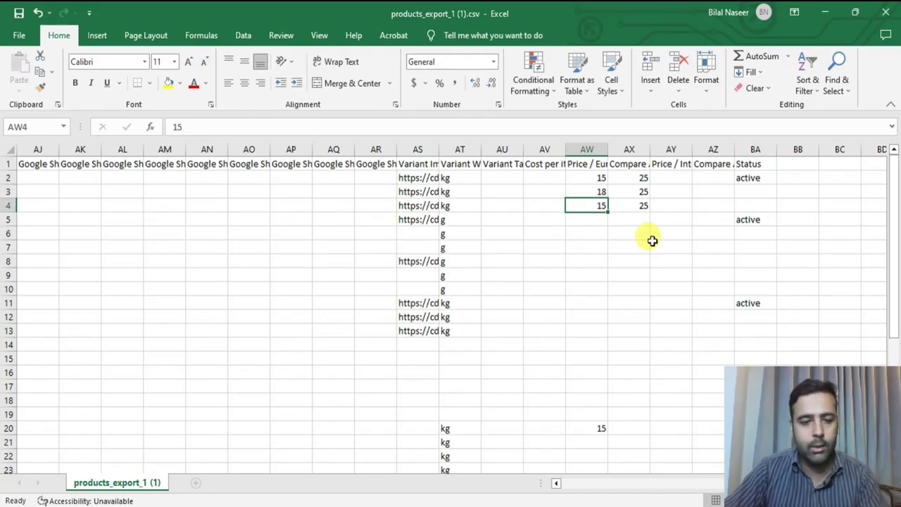
key("F2")
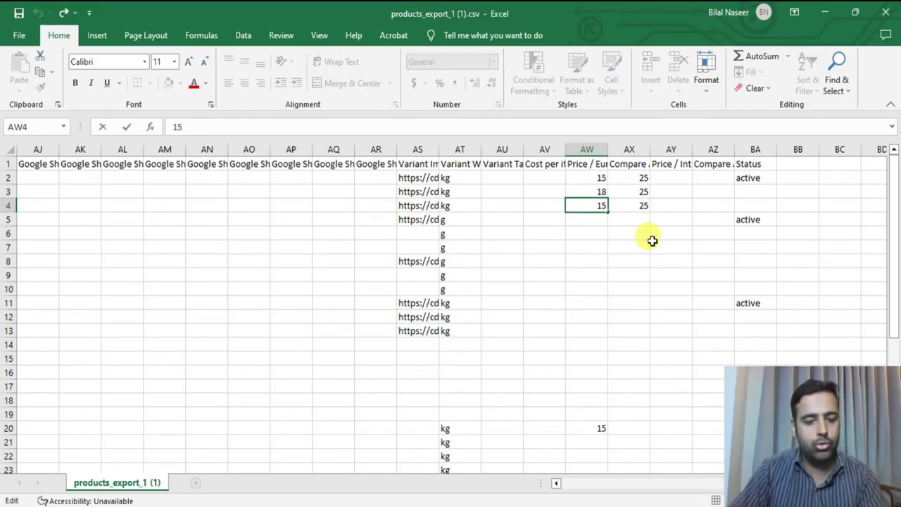
key("BackSpace")
type("2")
key("Return")
Set the Europe compare-at price to 28 for the BLACK polo variant and 35 for the WHITE one
key("Right")
key("Up")
key("Up")
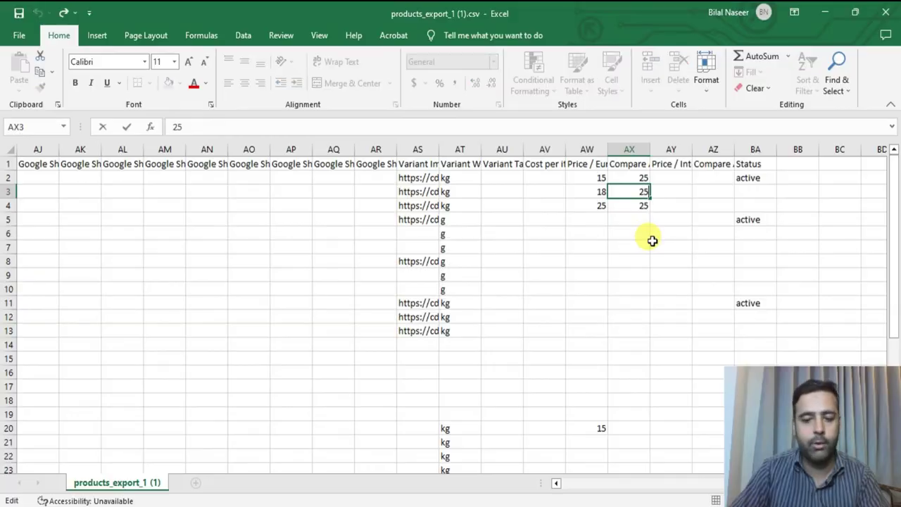
key("Return")
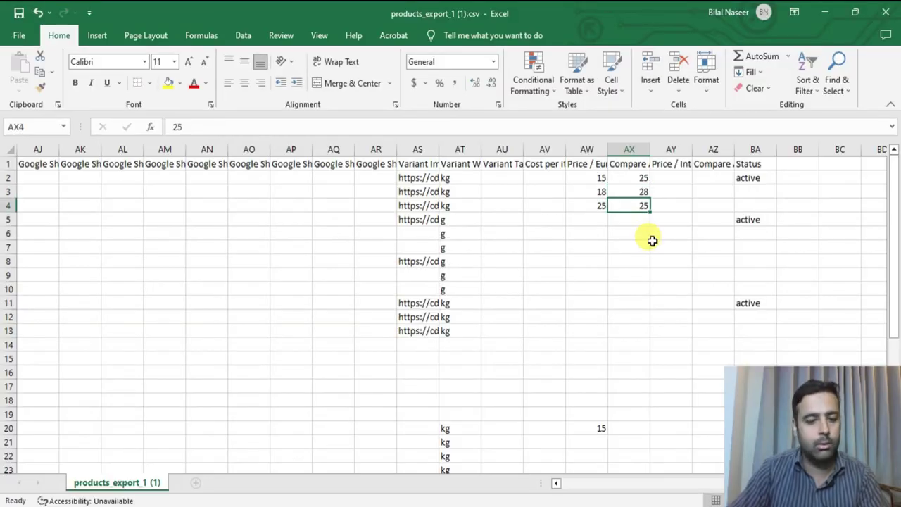
key("F2")
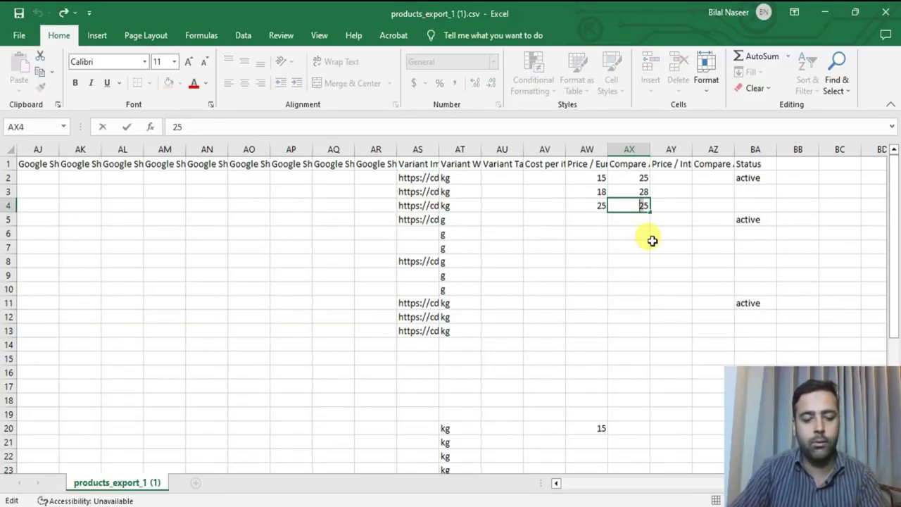
left_click(665, 246)
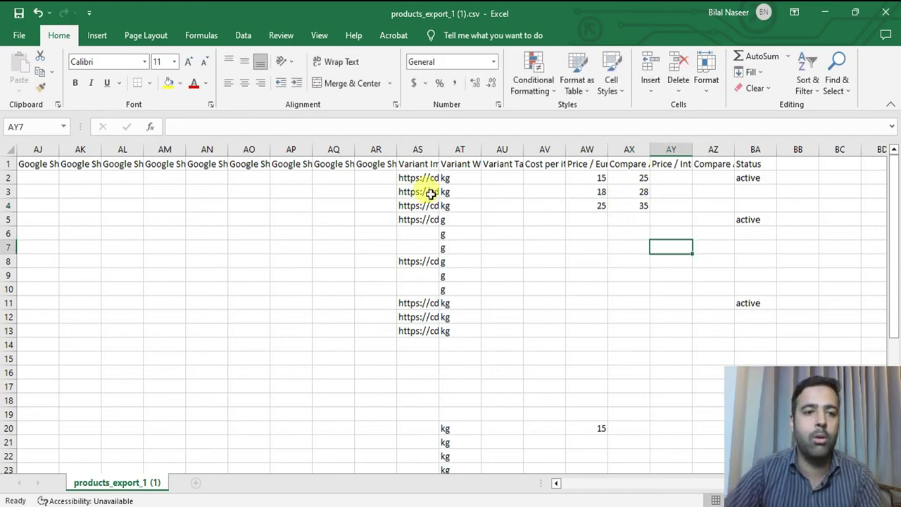
Save the edited product export CSV file
left_click(18, 14)
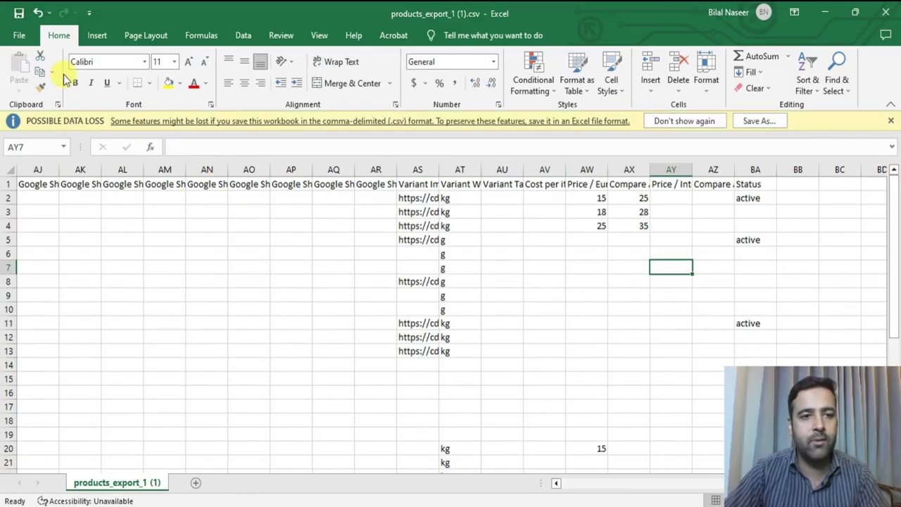
left_click(8, 14)
left_click(12, 9)
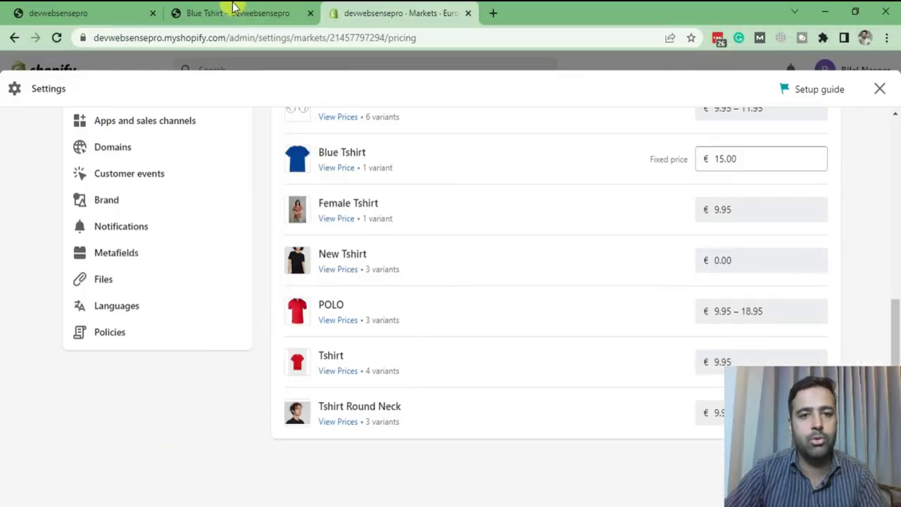
Switch to the Shopify admin in the browser and close the Europe market's settings to open the products page
left_click(233, 8)
left_click(345, 9)
left_click(875, 89)
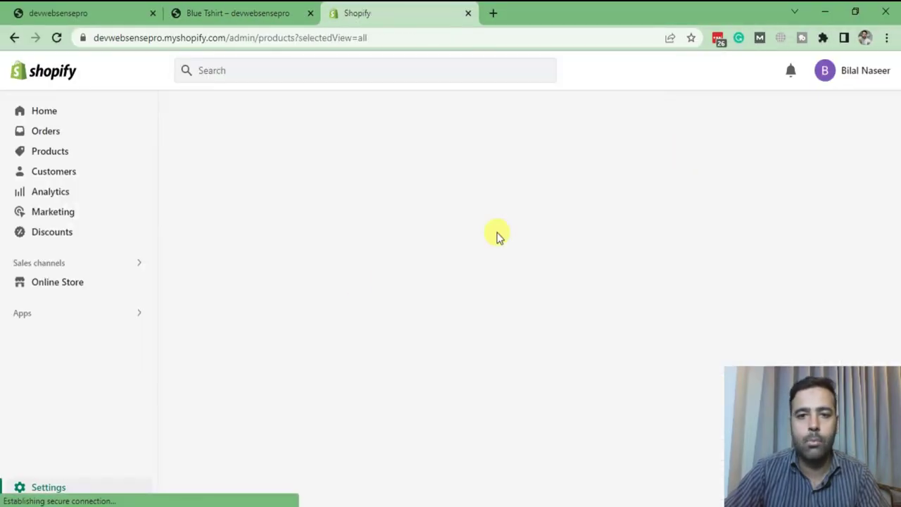
Open the CSV product import from the products page and enable overwriting current products that have the same handle
left_click(45, 145)
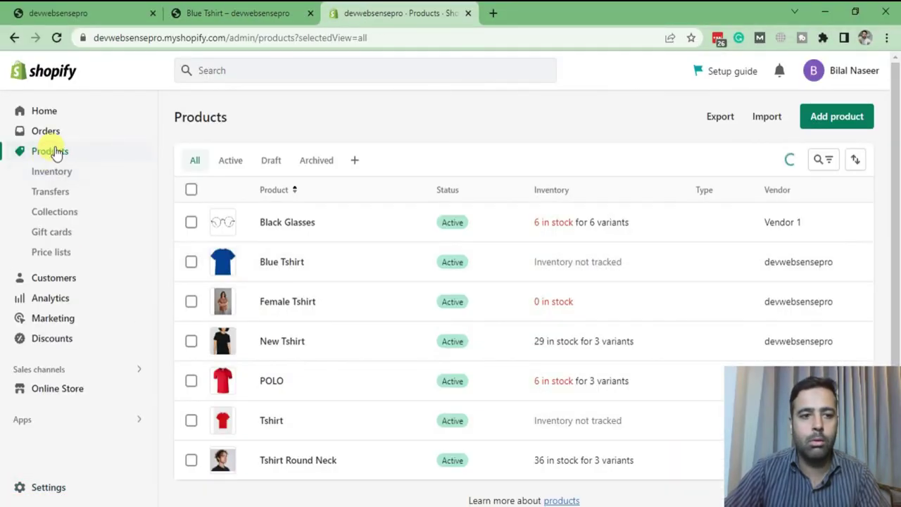
left_click(767, 117)
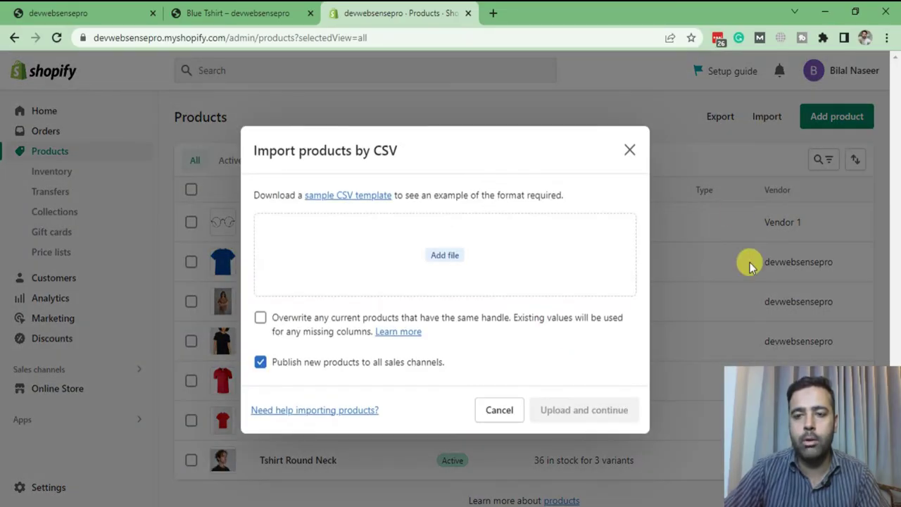
left_click(420, 258)
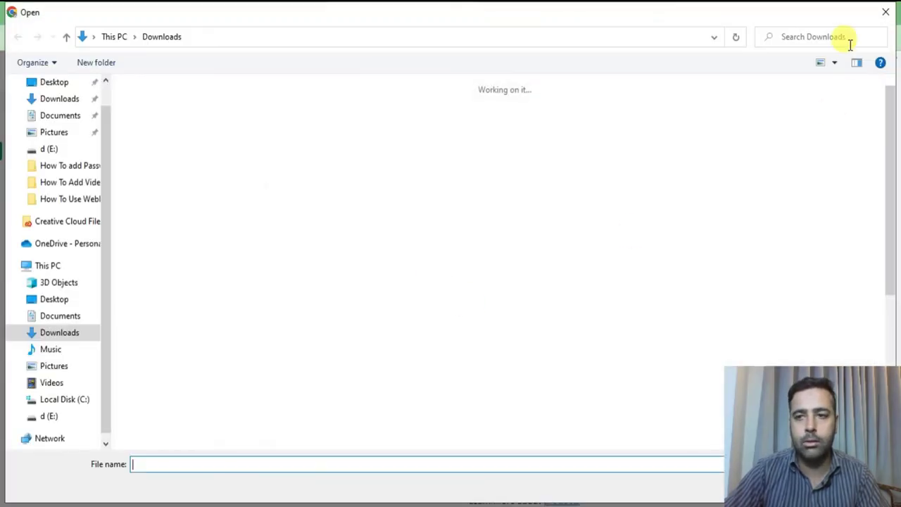
left_click(884, 12)
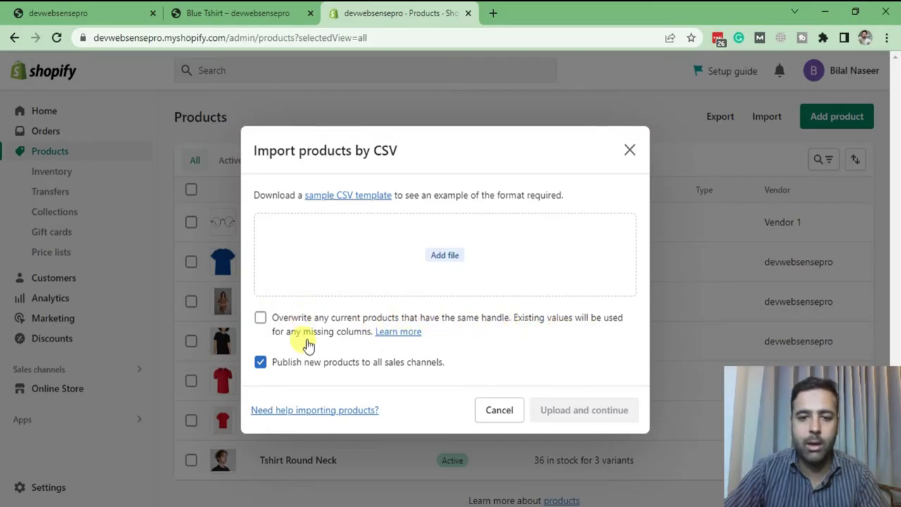
left_click(261, 318)
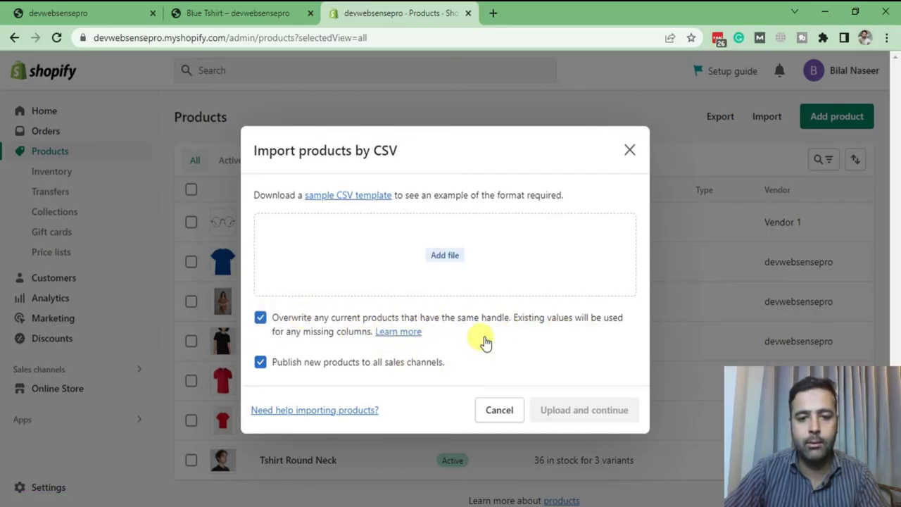
Add products_export_1 (1).csv from the Downloads folder as the import file and upload it
left_click(455, 257)
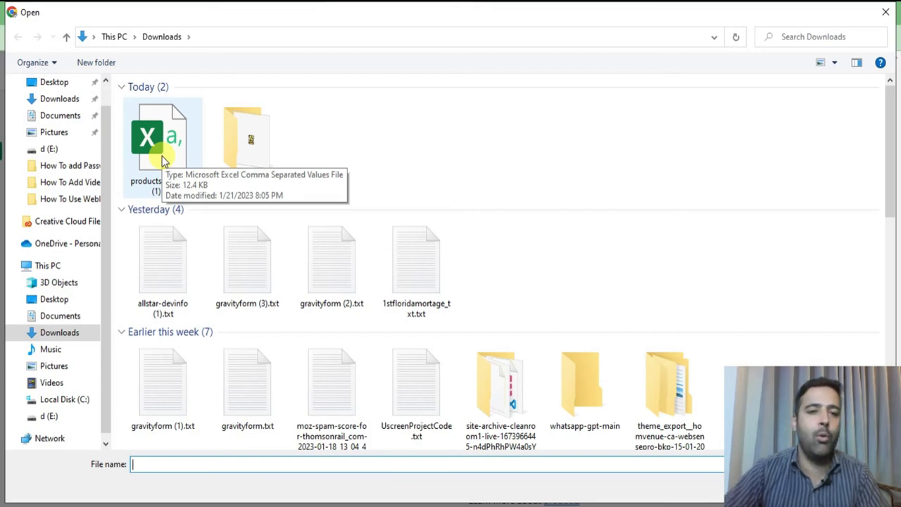
left_click(162, 160)
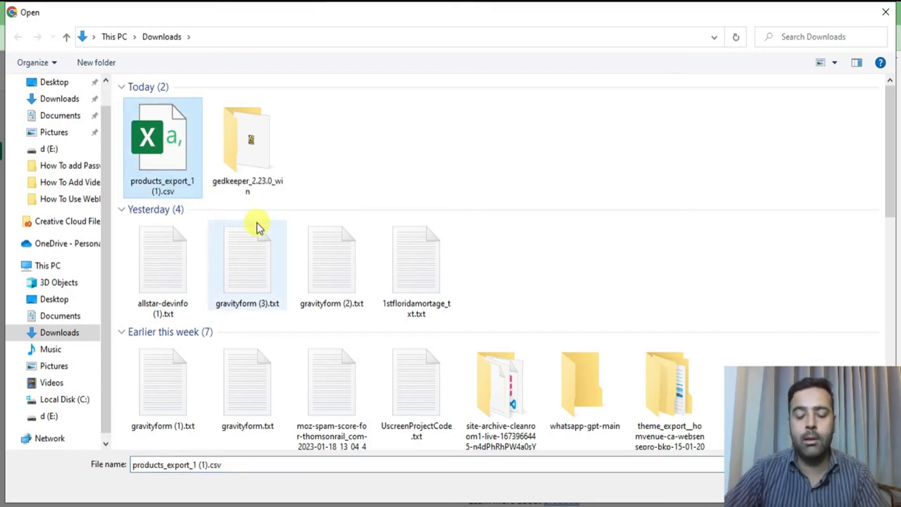
key("Return")
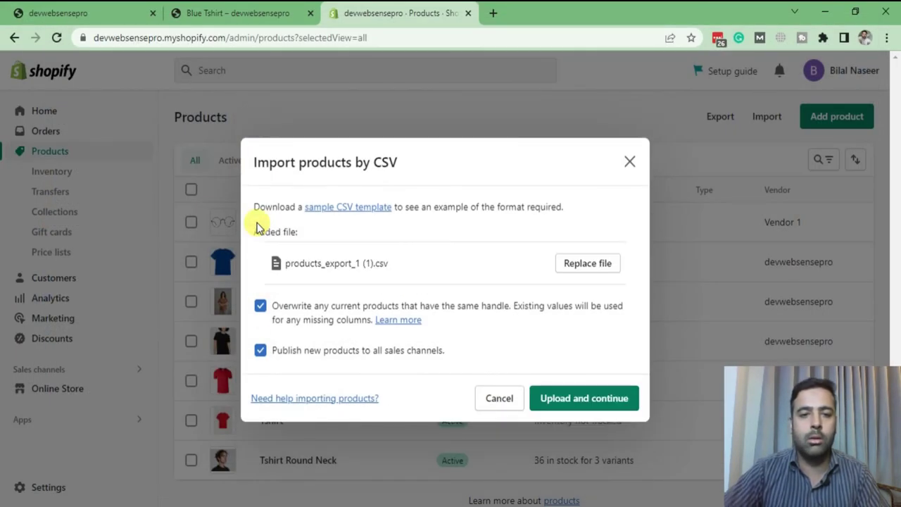
left_click(580, 402)
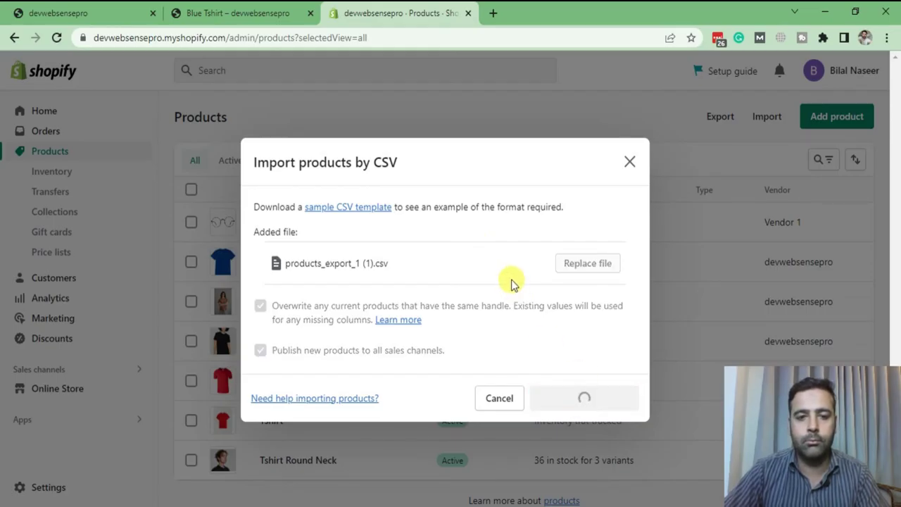
Review the POLO product preview with its variant prices and import the products
scroll(542, 222, "down", 2)
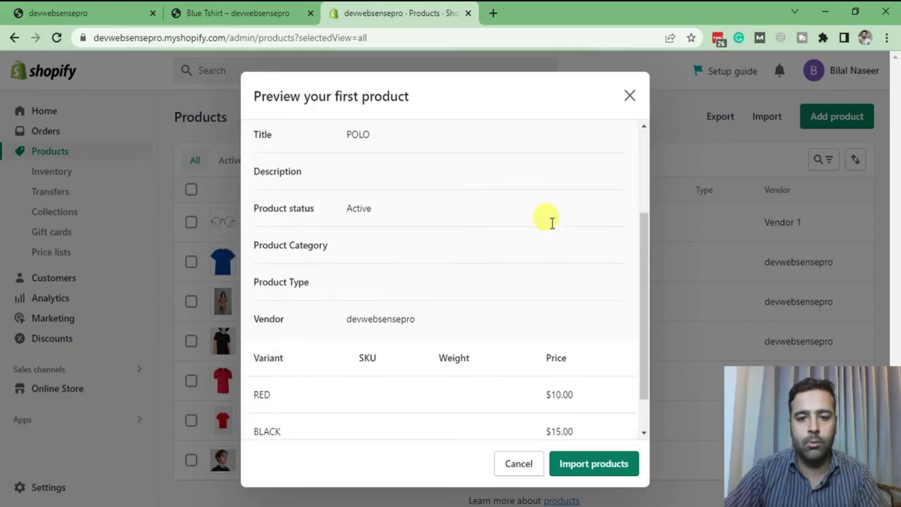
scroll(552, 223, "down", 1)
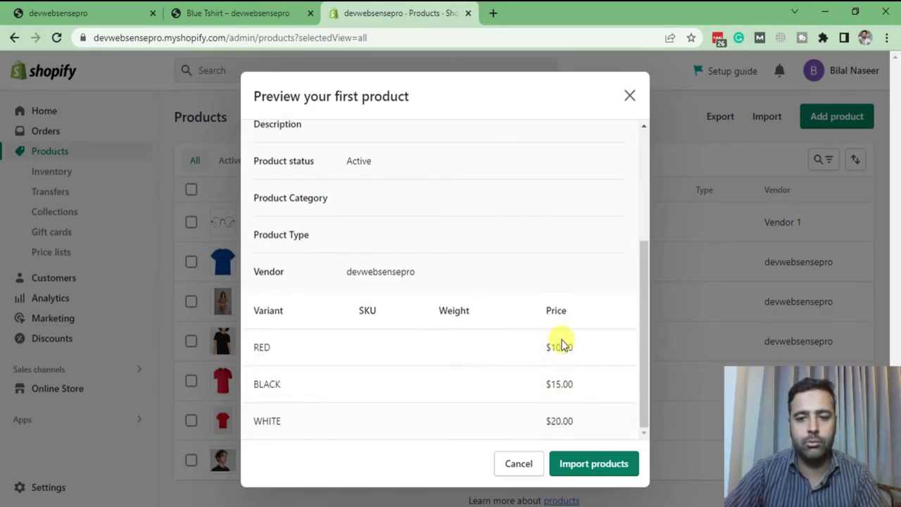
scroll(563, 310, "up", 3)
left_click(595, 463)
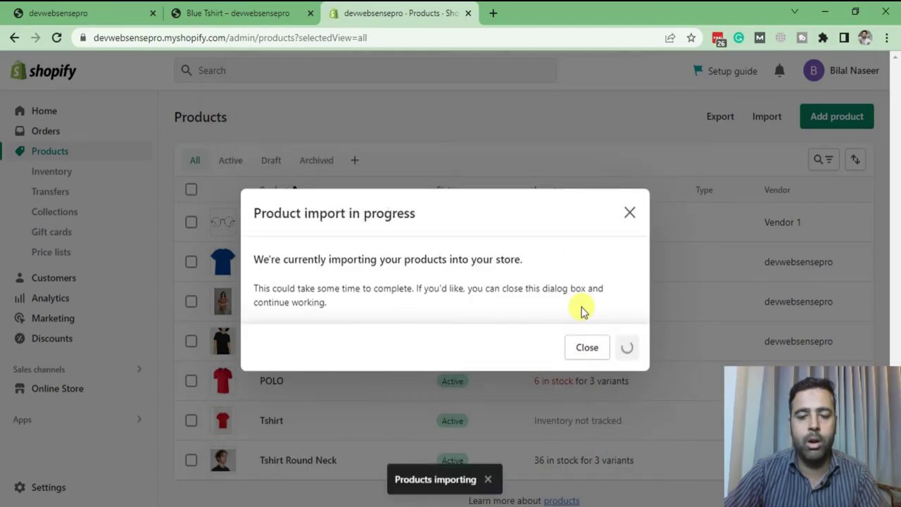
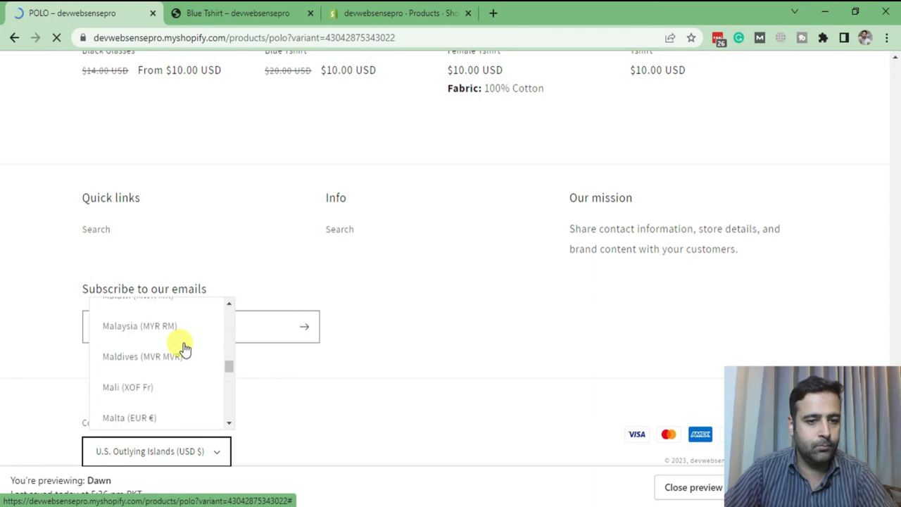
Set the storefront's country/region to France (EUR €) for the POLO product page
scroll(184, 347, "up", 12)
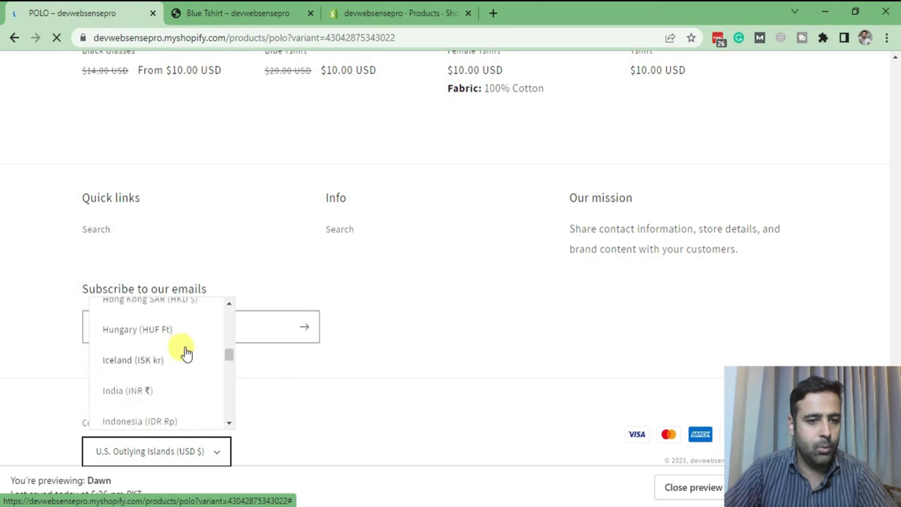
scroll(185, 352, "up", 2)
scroll(190, 359, "up", 8)
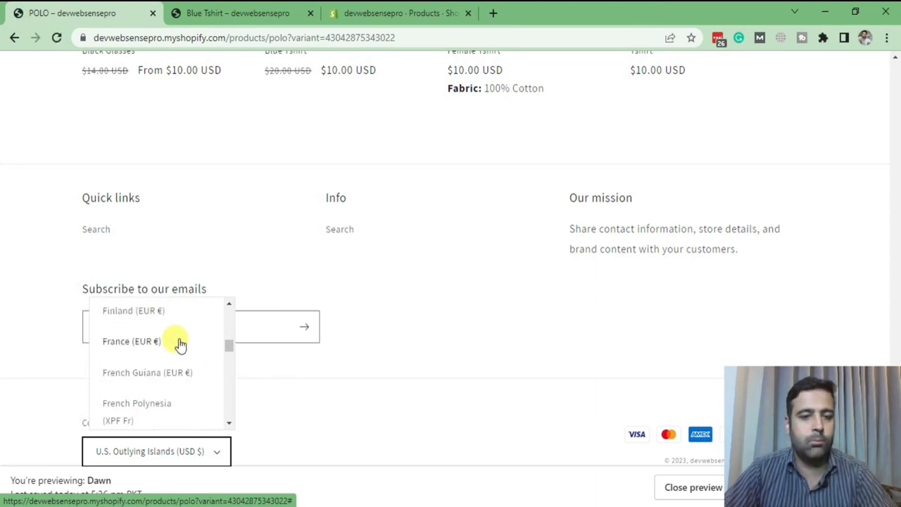
left_click(143, 348)
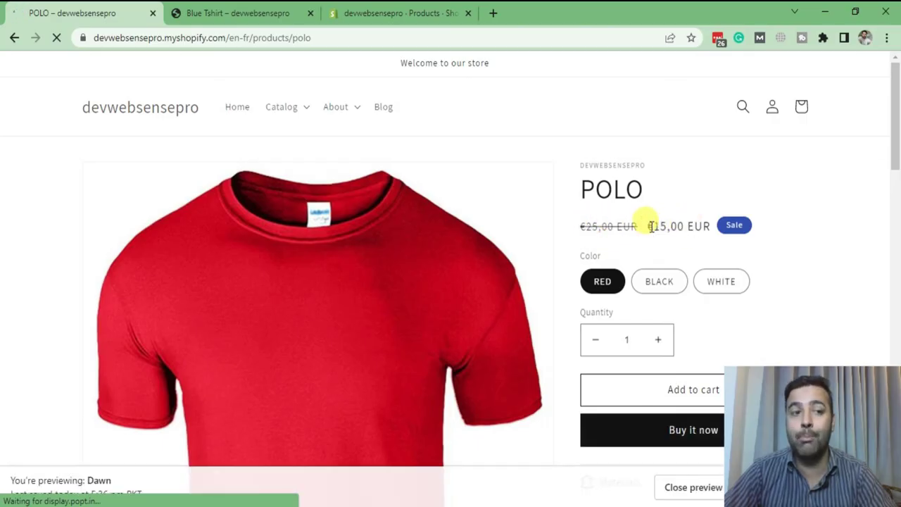
Check the euro sale and compare-at prices of the BLACK and WHITE variants on the POLO page
left_click(656, 288)
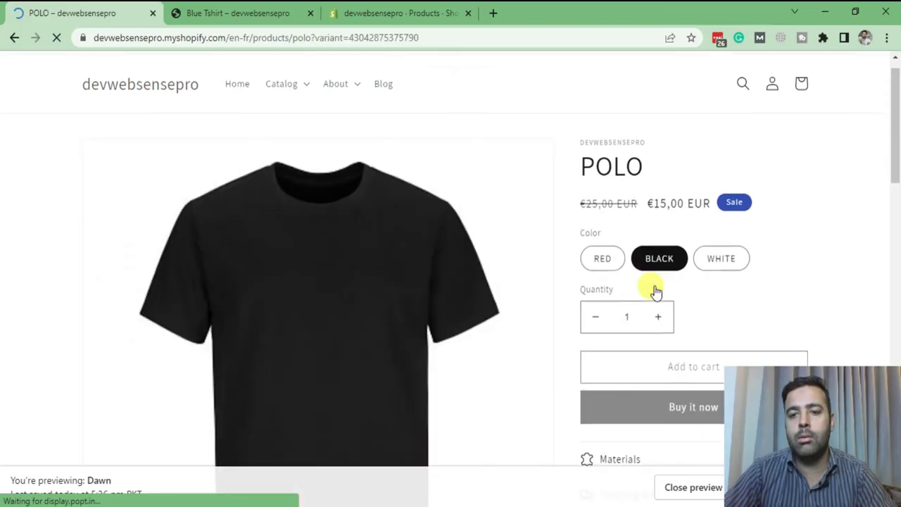
scroll(669, 261, "down", 1)
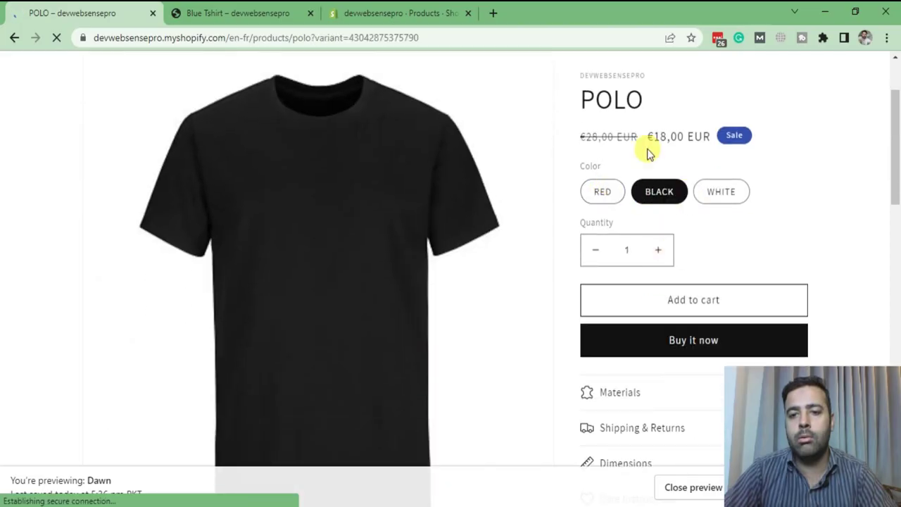
left_click(719, 191)
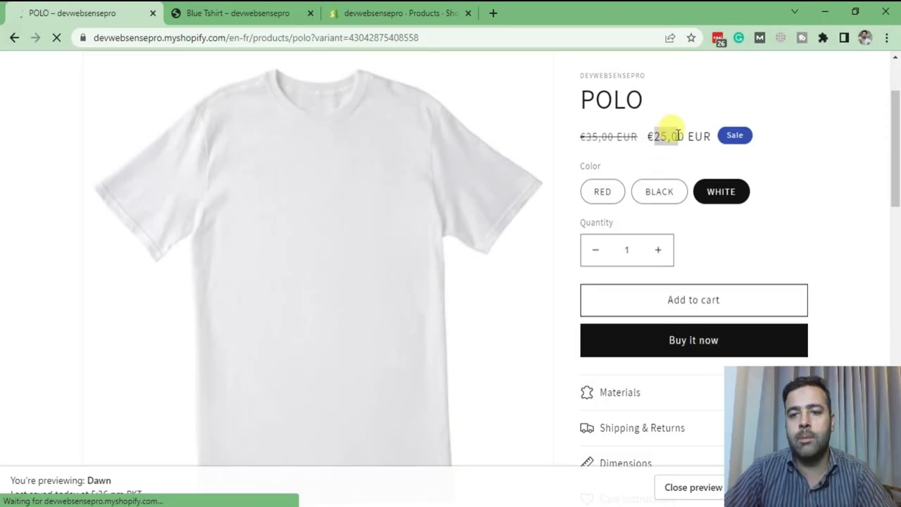
left_click_drag(647, 137, 569, 208)
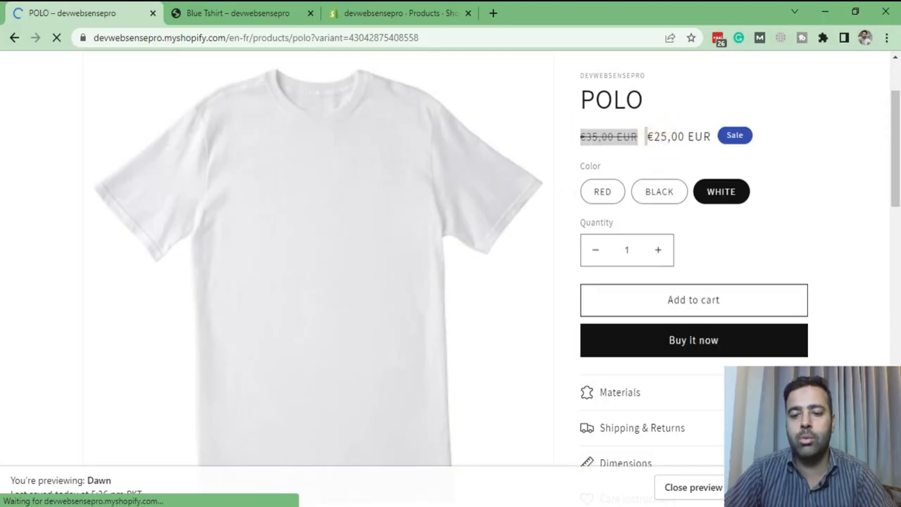
Switch to the product CSV in Excel and follow row 2 from the Europe price back to the base variant price
key("alt+Tab")
left_click(588, 198)
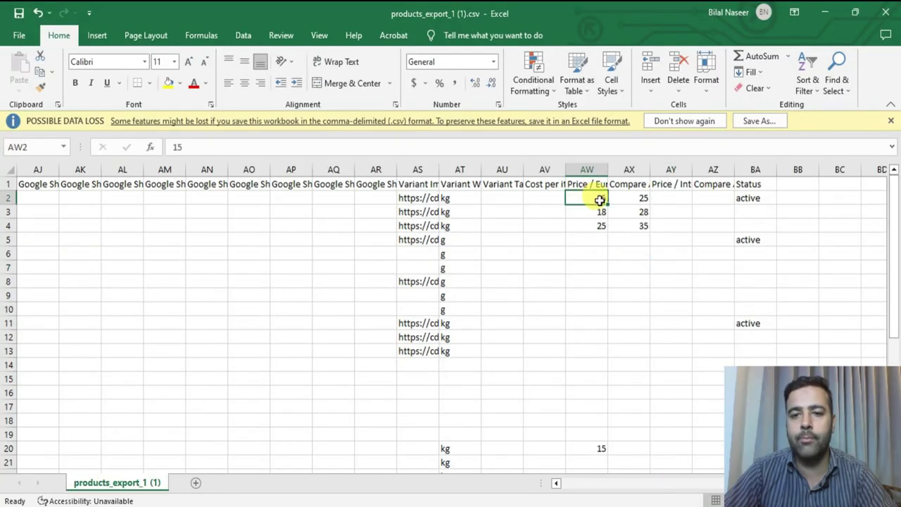
left_click(539, 198)
left_click_drag(485, 199, 62, 199)
left_click(25, 199)
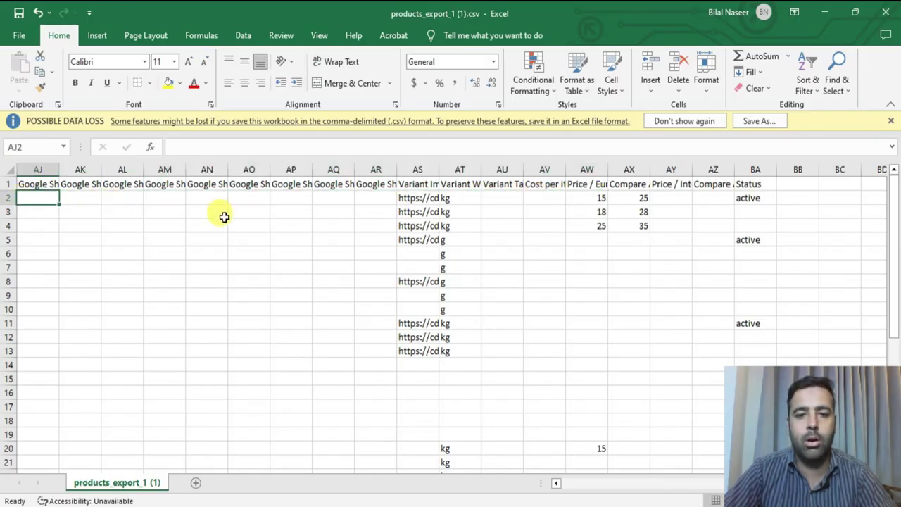
key("Left")
key("Left")
key("Left")
key("Left")
key("Left")
key("Left")
key("Left")
key("Left")
key("Left")
key("Left")
key("Left")
key("Left")
key("Left")
key("Left")
key("Left")
key("Left")
key("Left")
key("Left")
key("Left")
key("Left")
key("Left")
key("Left")
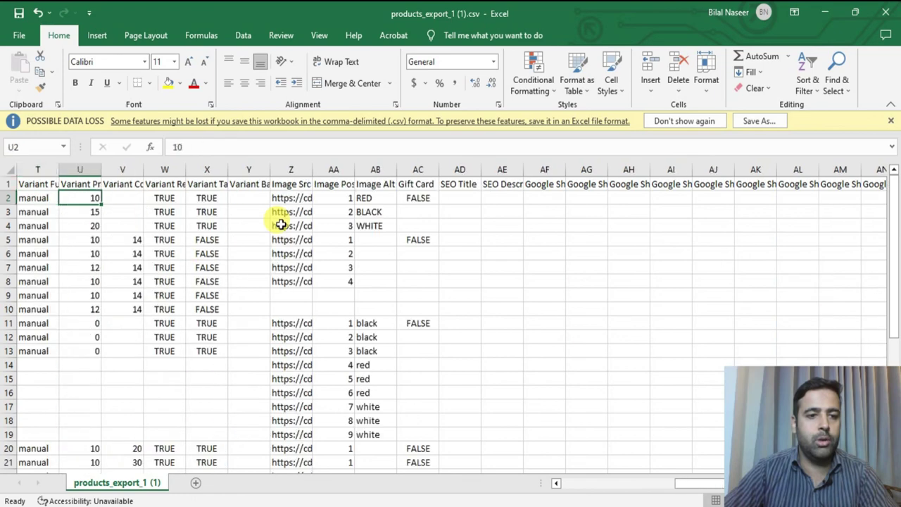
Return along row 2 to the Europe price columns and examine the values for the three POLO variants
key("Right")
key("Right")
key("Right")
key("Right")
key("Right")
key("Right")
key("Right")
key("Right")
key("Right")
key("Right")
key("Right")
key("Right")
key("Right")
key("Right")
key("Right")
key("Right")
key("Right")
key("Right")
key("Right")
key("Right")
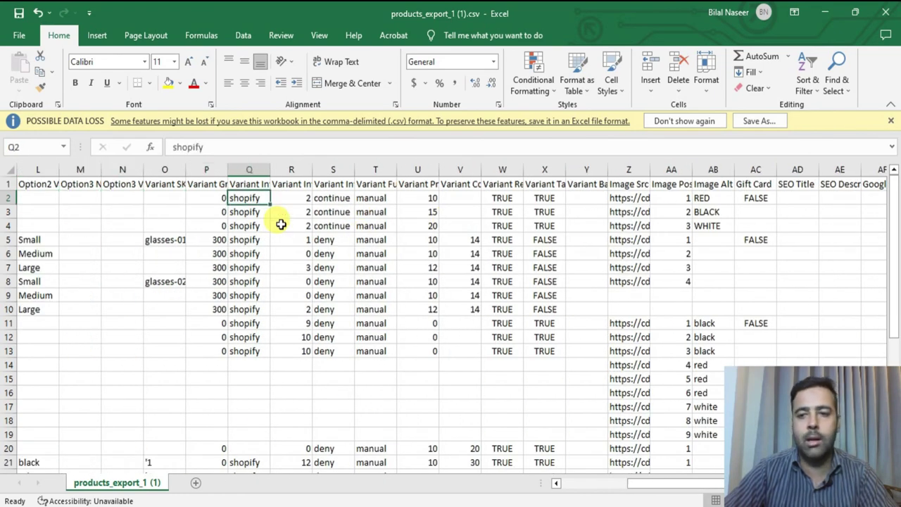
key("Right")
key("Right")
key("Right")
key("Right")
key("Right")
key("Right")
key("Right")
key("Right")
key("Right")
key("Right")
key("Right")
key("Right")
key("Right")
key("Right")
key("Right")
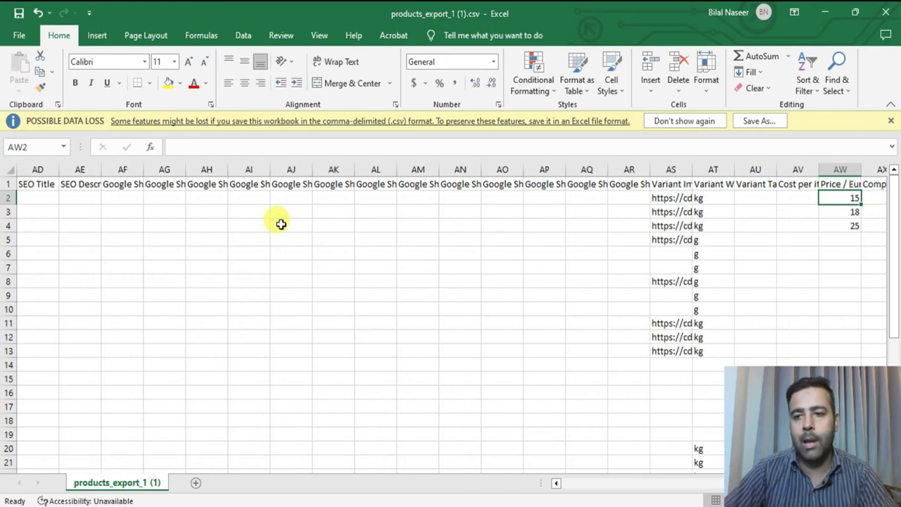
key("Left")
key("Left")
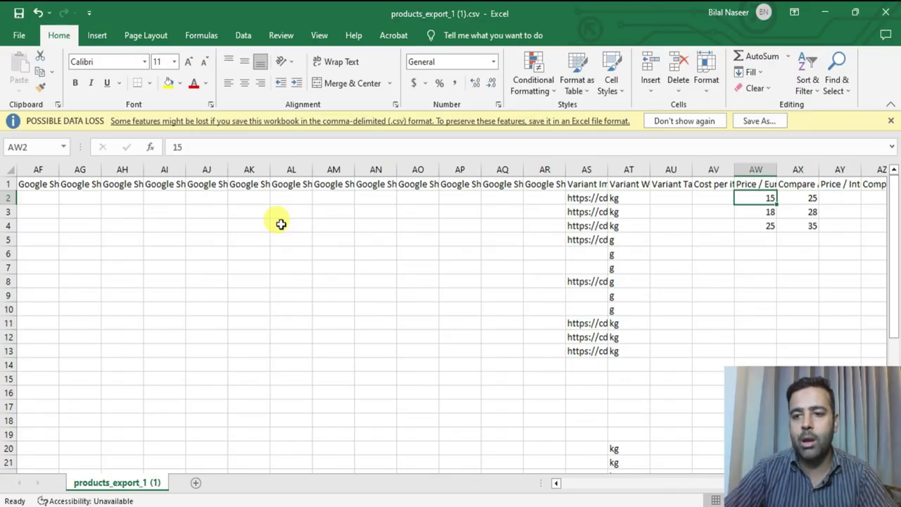
left_click(766, 225)
Switch back to the POLO page in the browser and compare the RED, BLACK and WHITE variant prices with the CSV
key("alt+Tab")
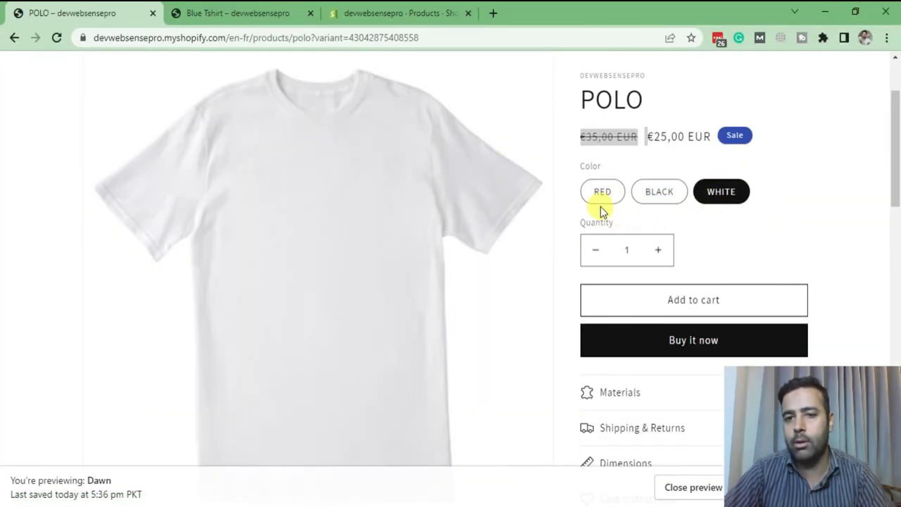
left_click(601, 205)
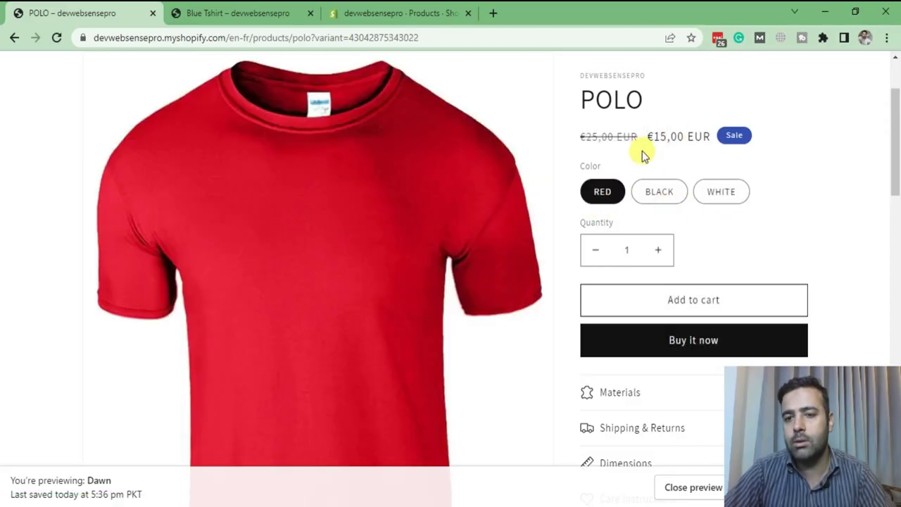
left_click(662, 199)
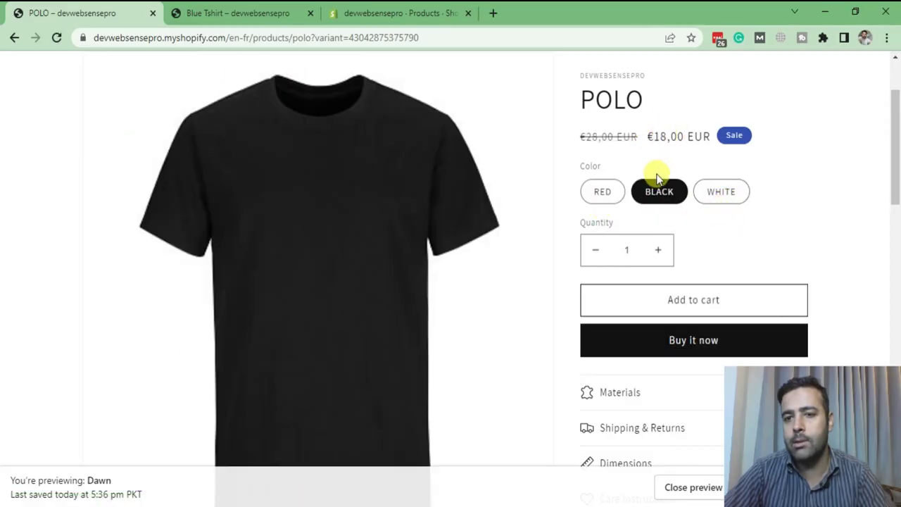
left_click(715, 197)
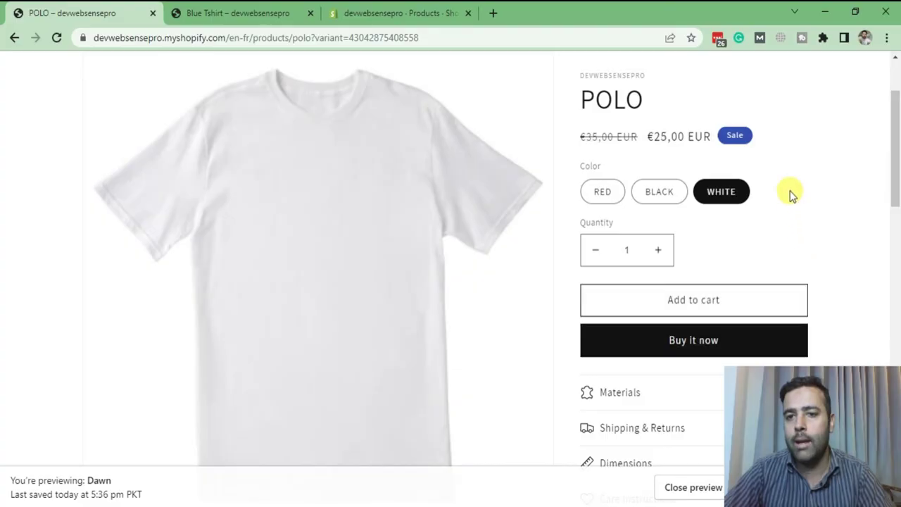
scroll(837, 205, "down", 10)
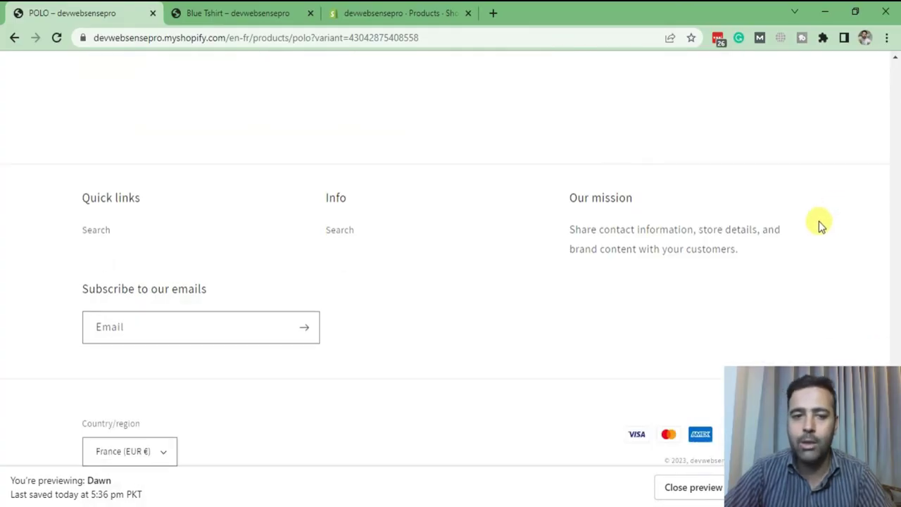
scroll(90, 317, "down", 4)
scroll(3, 310, "up", 15)
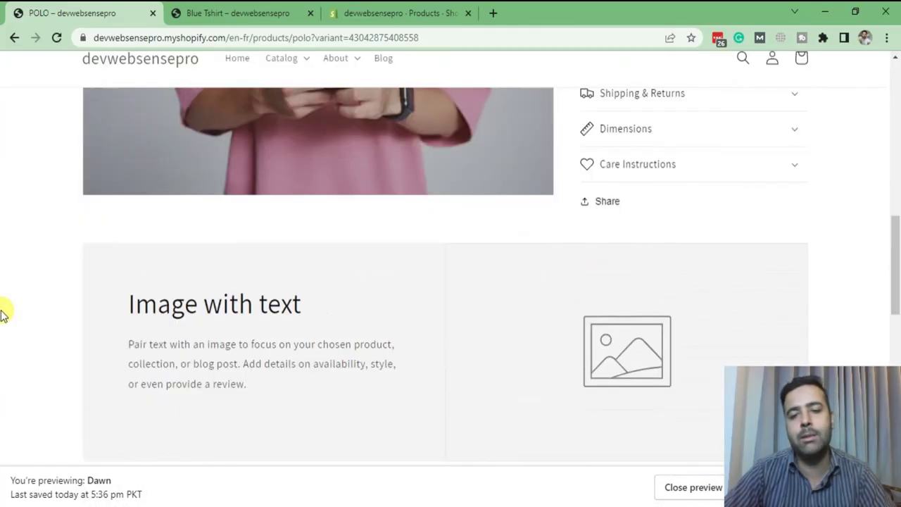